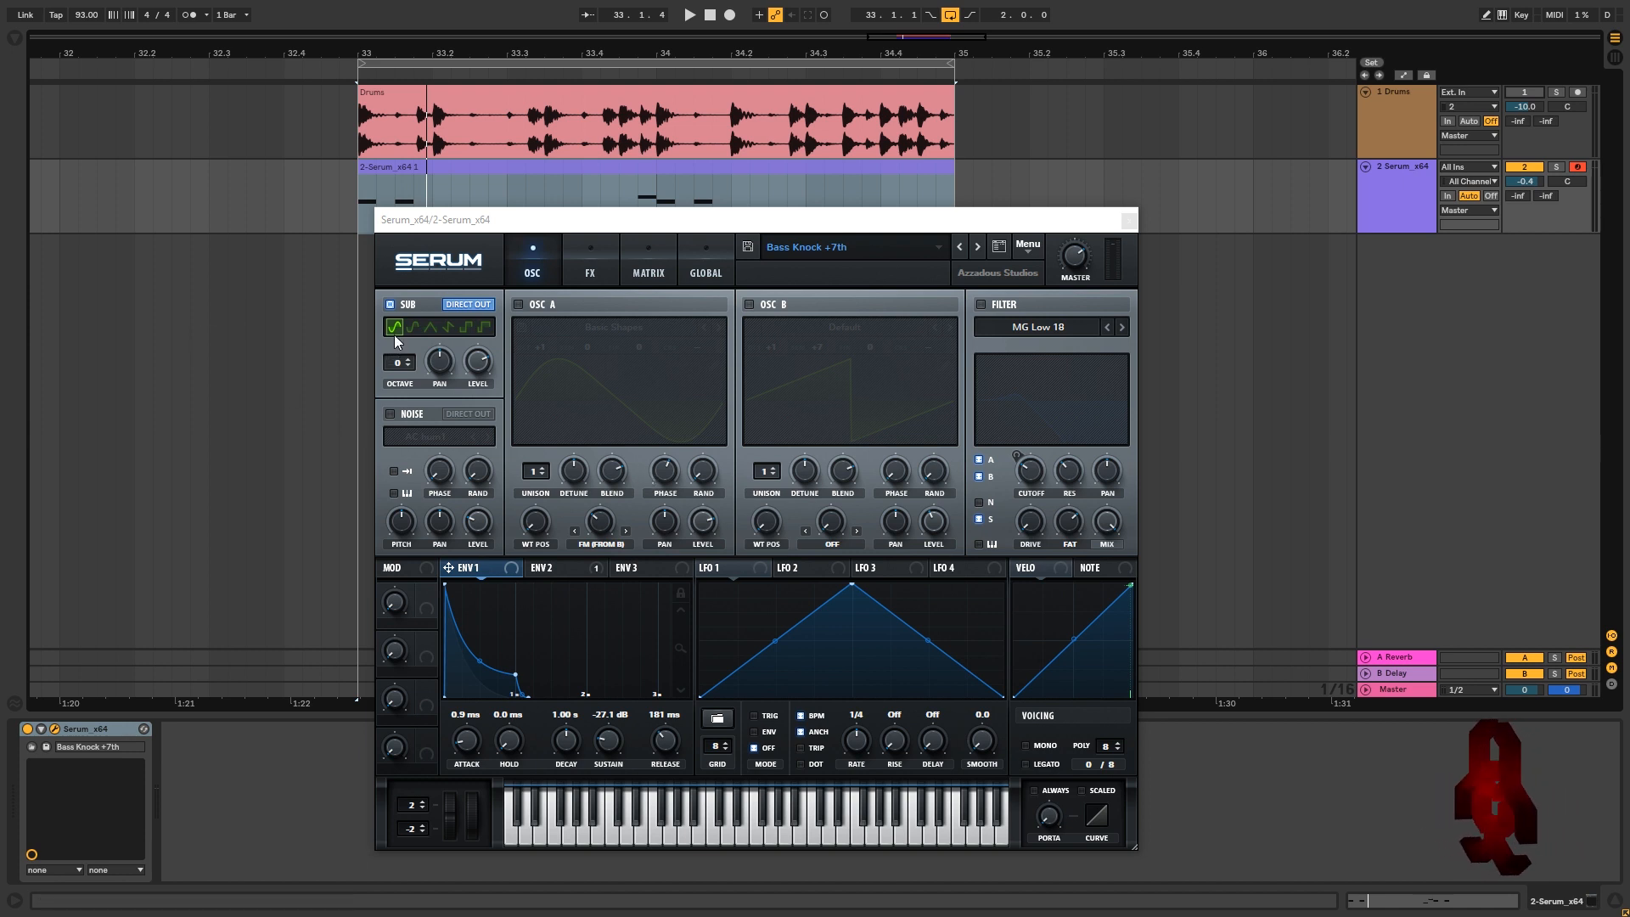
# Bring the Serum plugin window into focus and reposition it
pyautogui.click(396, 360)
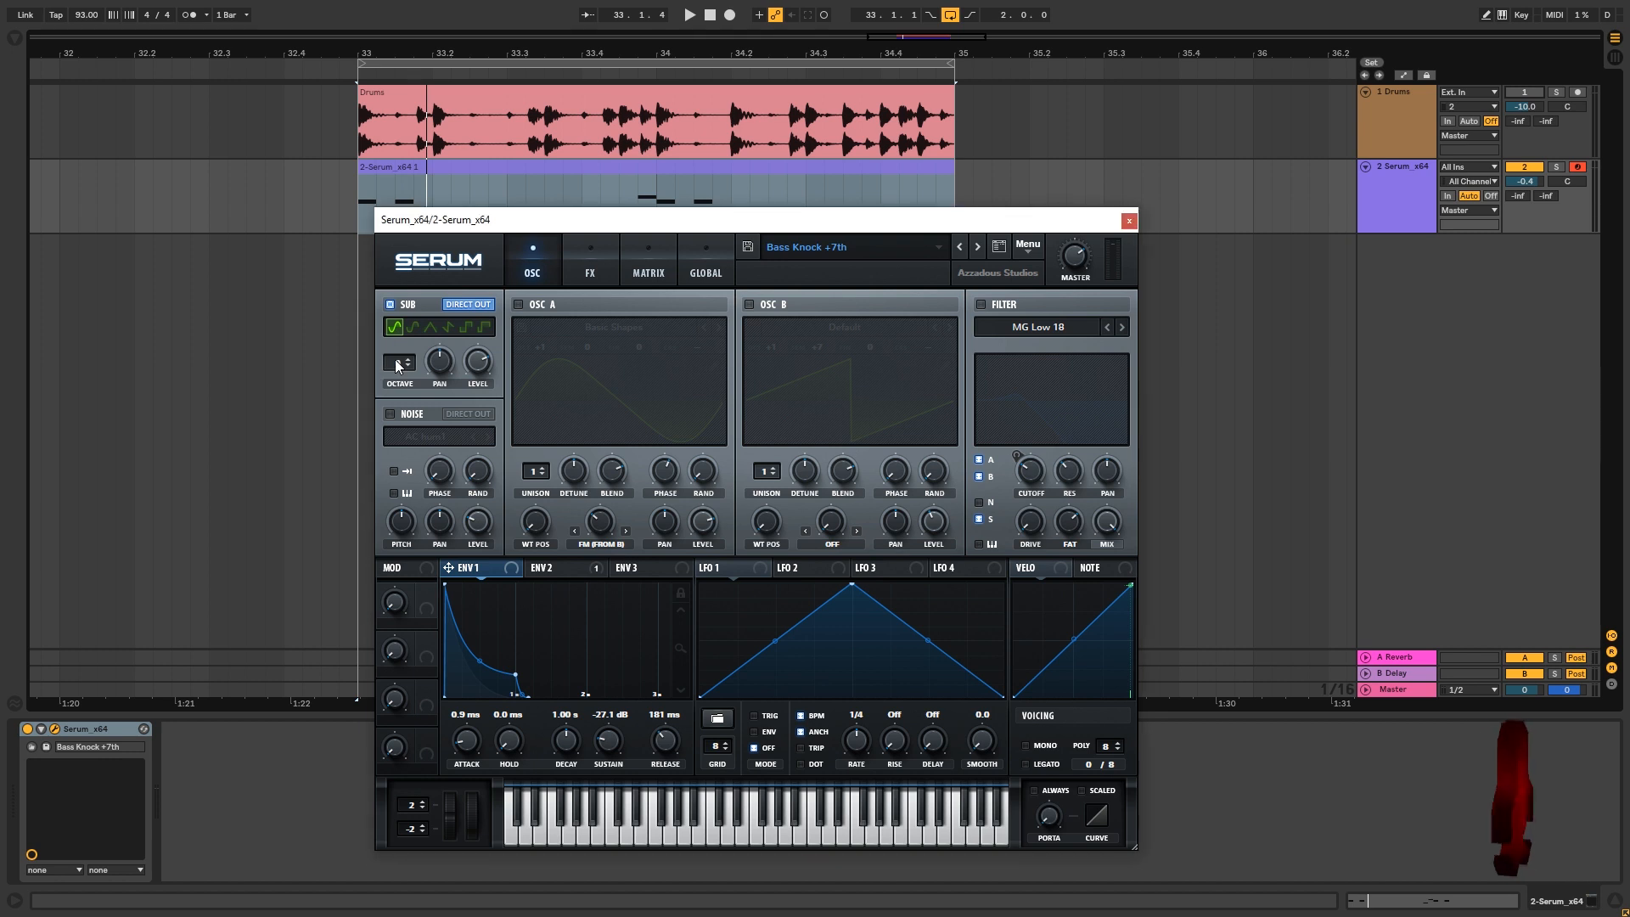
pyautogui.moveTo(476, 373)
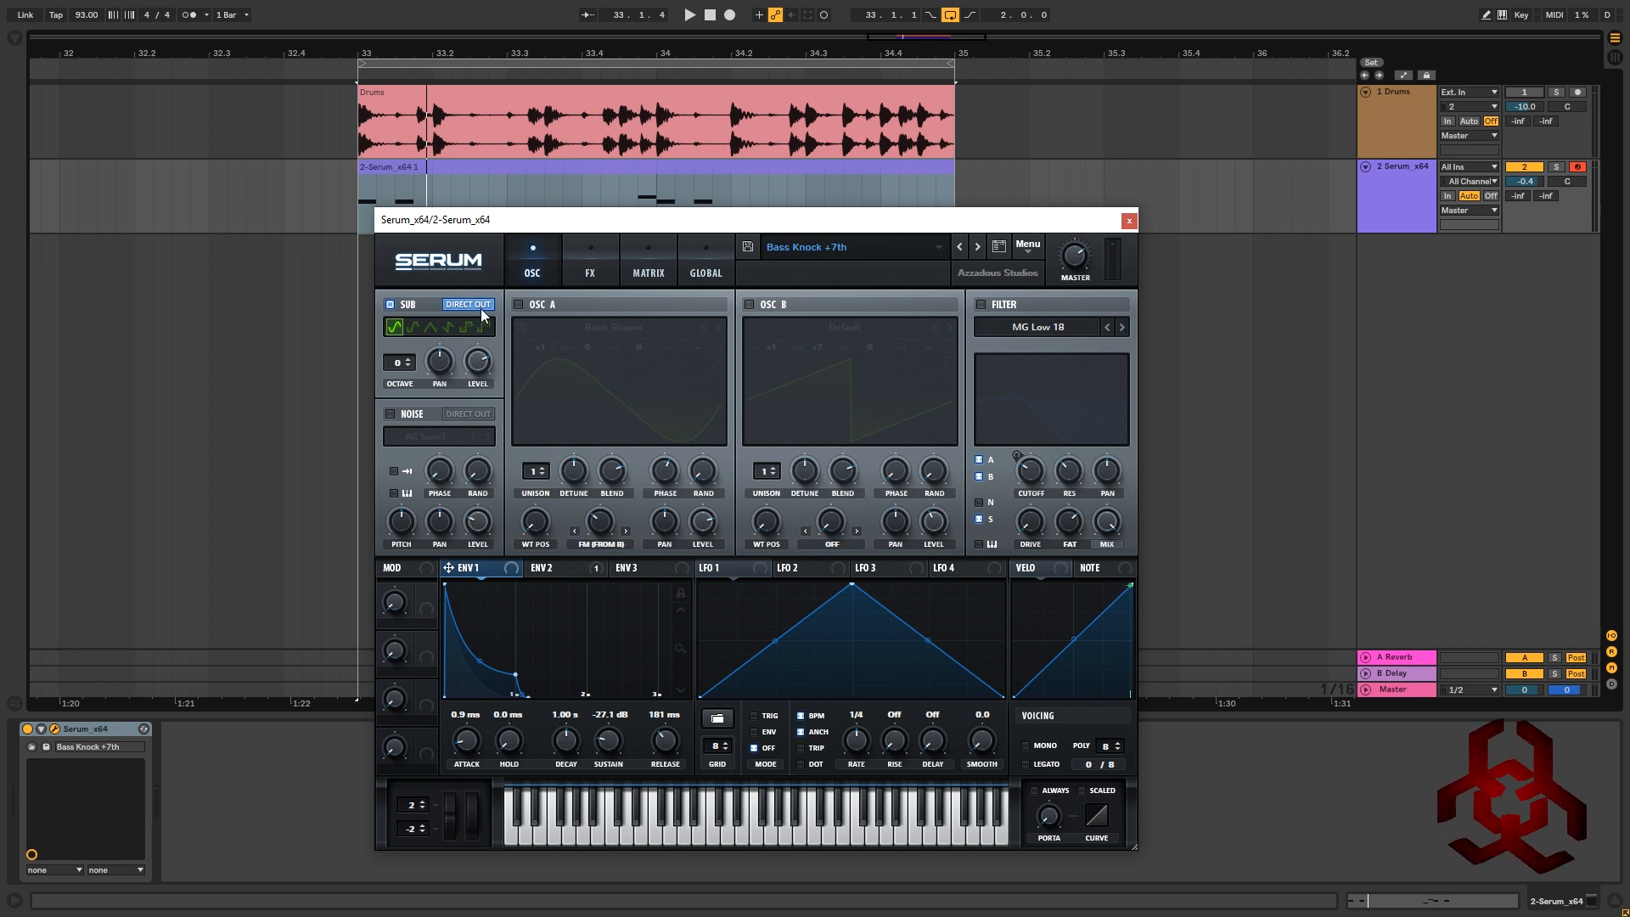
pyautogui.moveTo(543, 221); pyautogui.dragTo(553, 202)
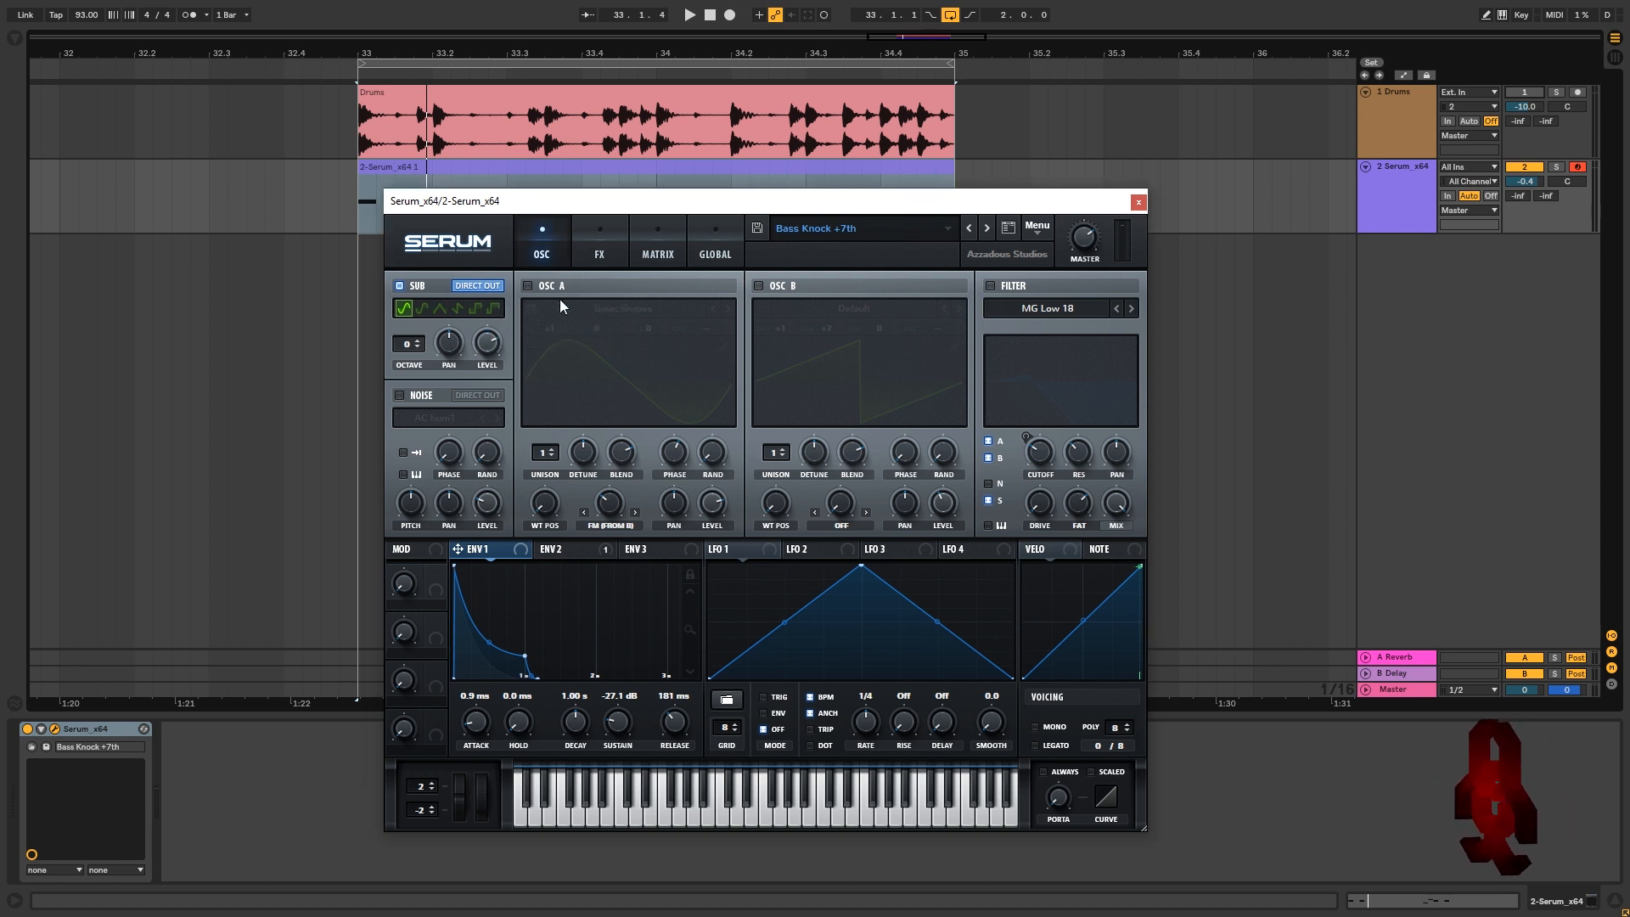
# Enable Oscillator A, keeping the Basic Shapes sine wavetable
pyautogui.click(526, 286)
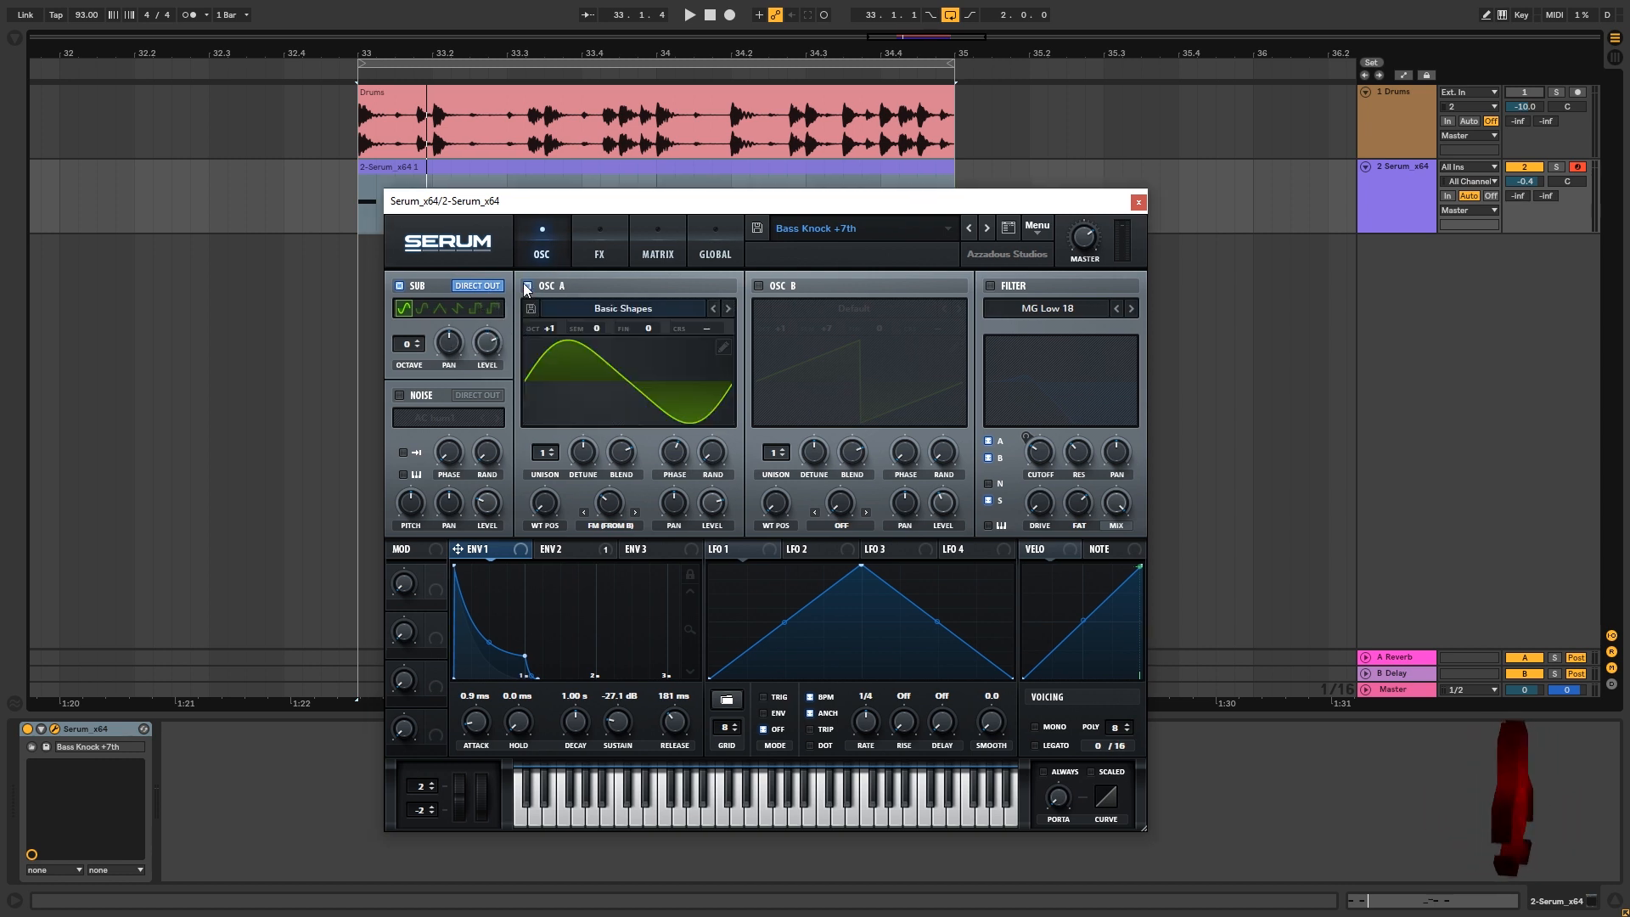
pyautogui.click(625, 308)
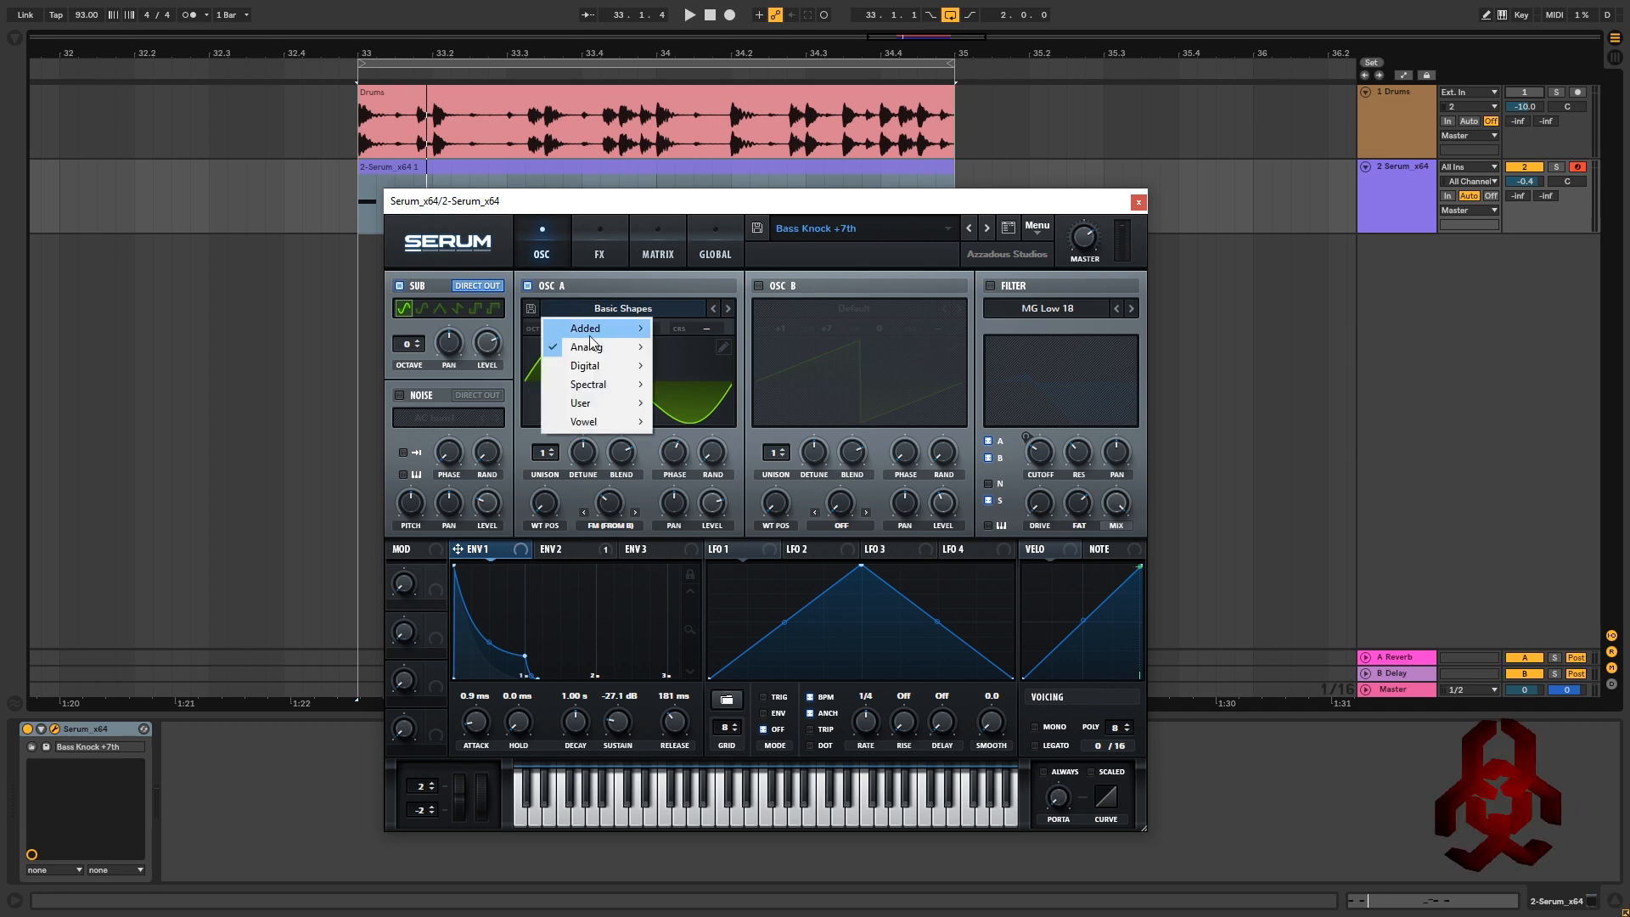
pyautogui.moveTo(612, 348)
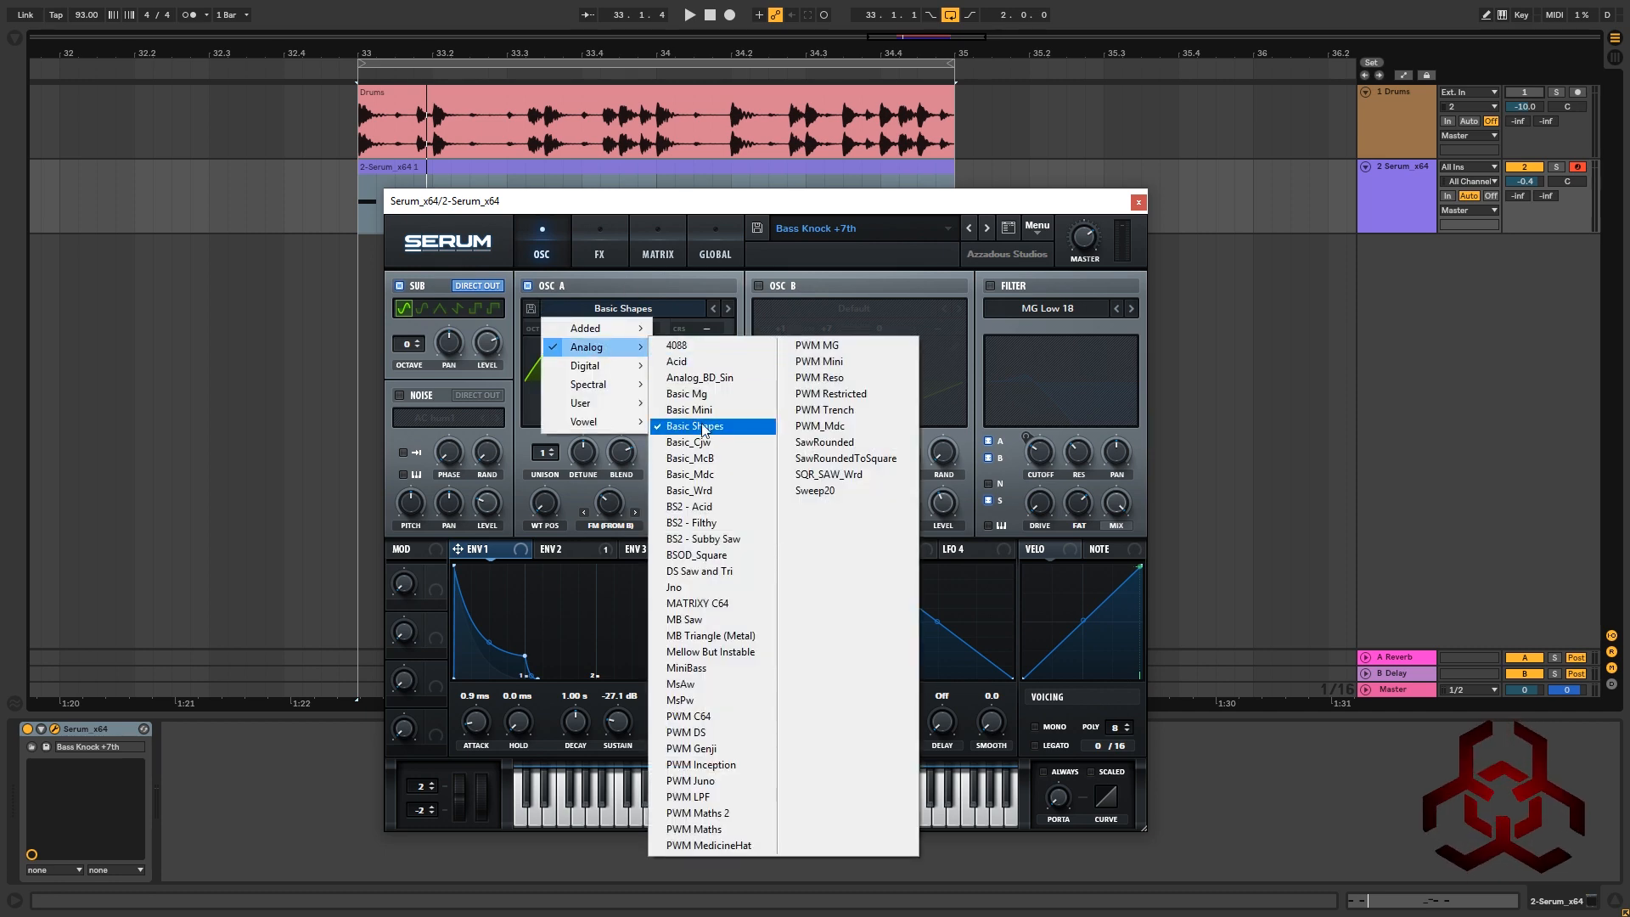
pyautogui.click(717, 272)
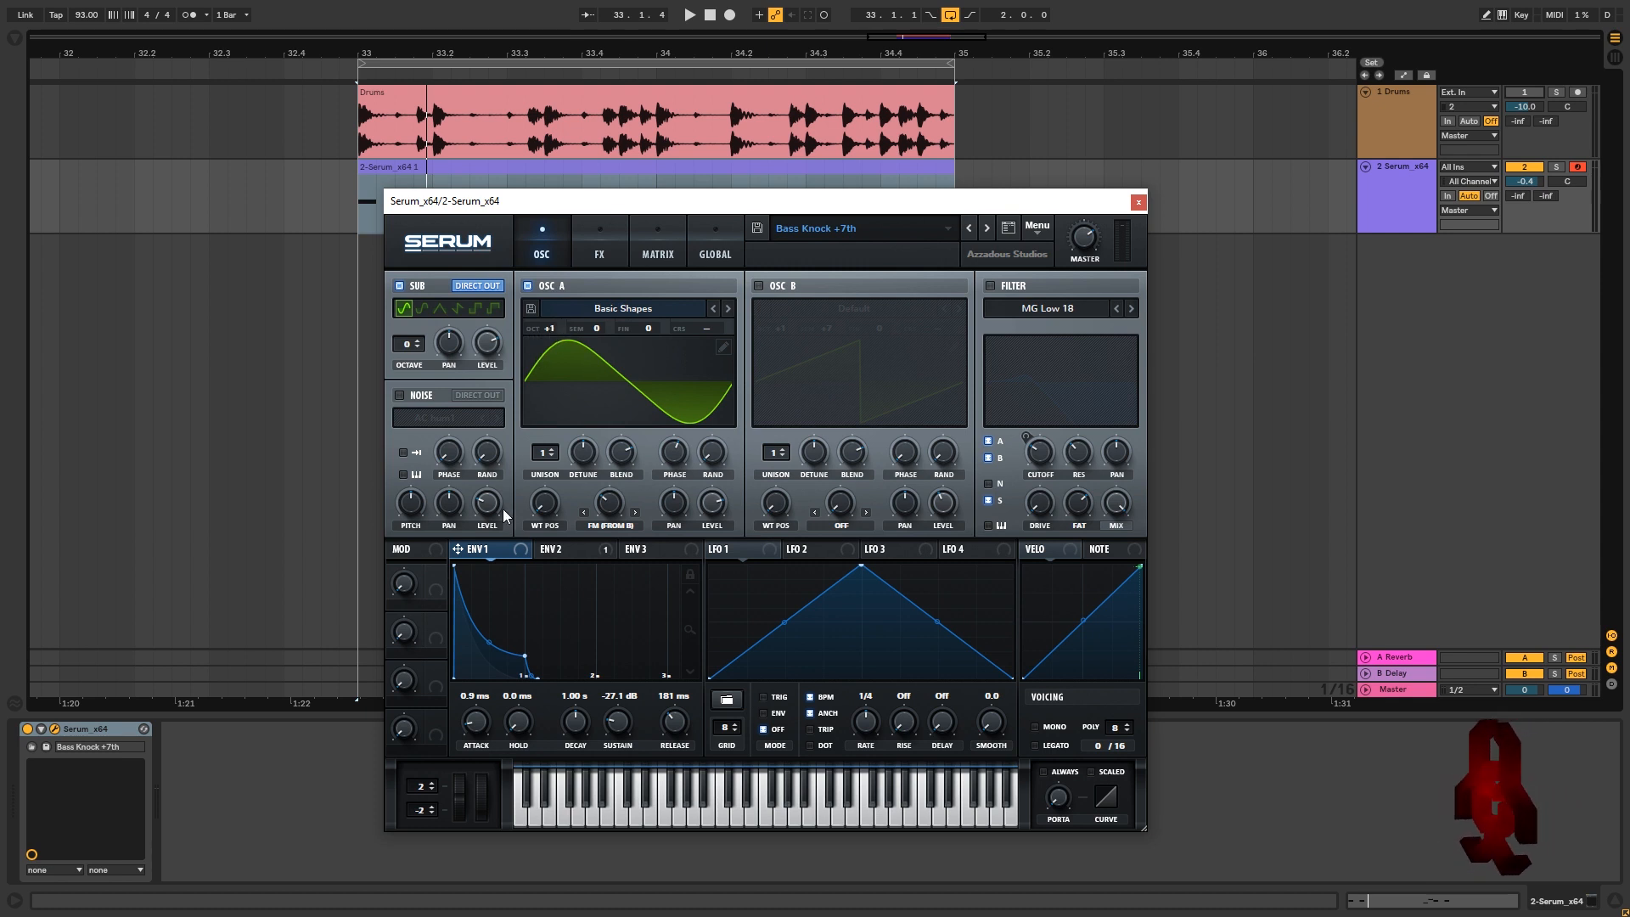
# Raise OSC A's Bin 2 harmonic to about 36% in the wavetable editor while auditioning
pyautogui.click(722, 348)
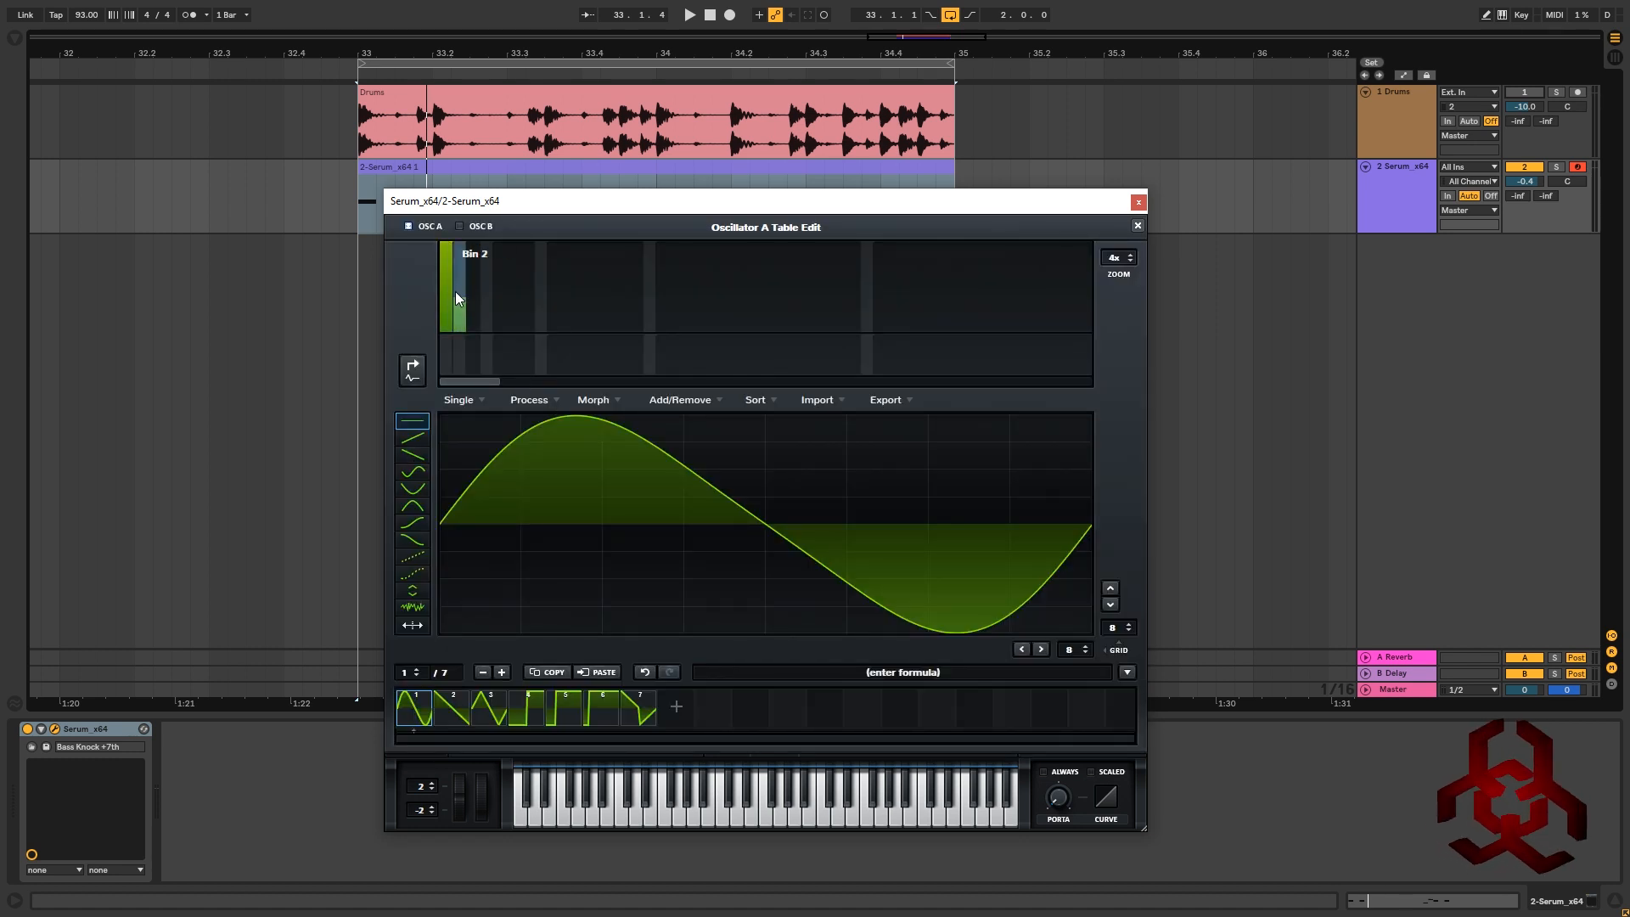
pyautogui.moveTo(462, 302); pyautogui.dragTo(462, 295)
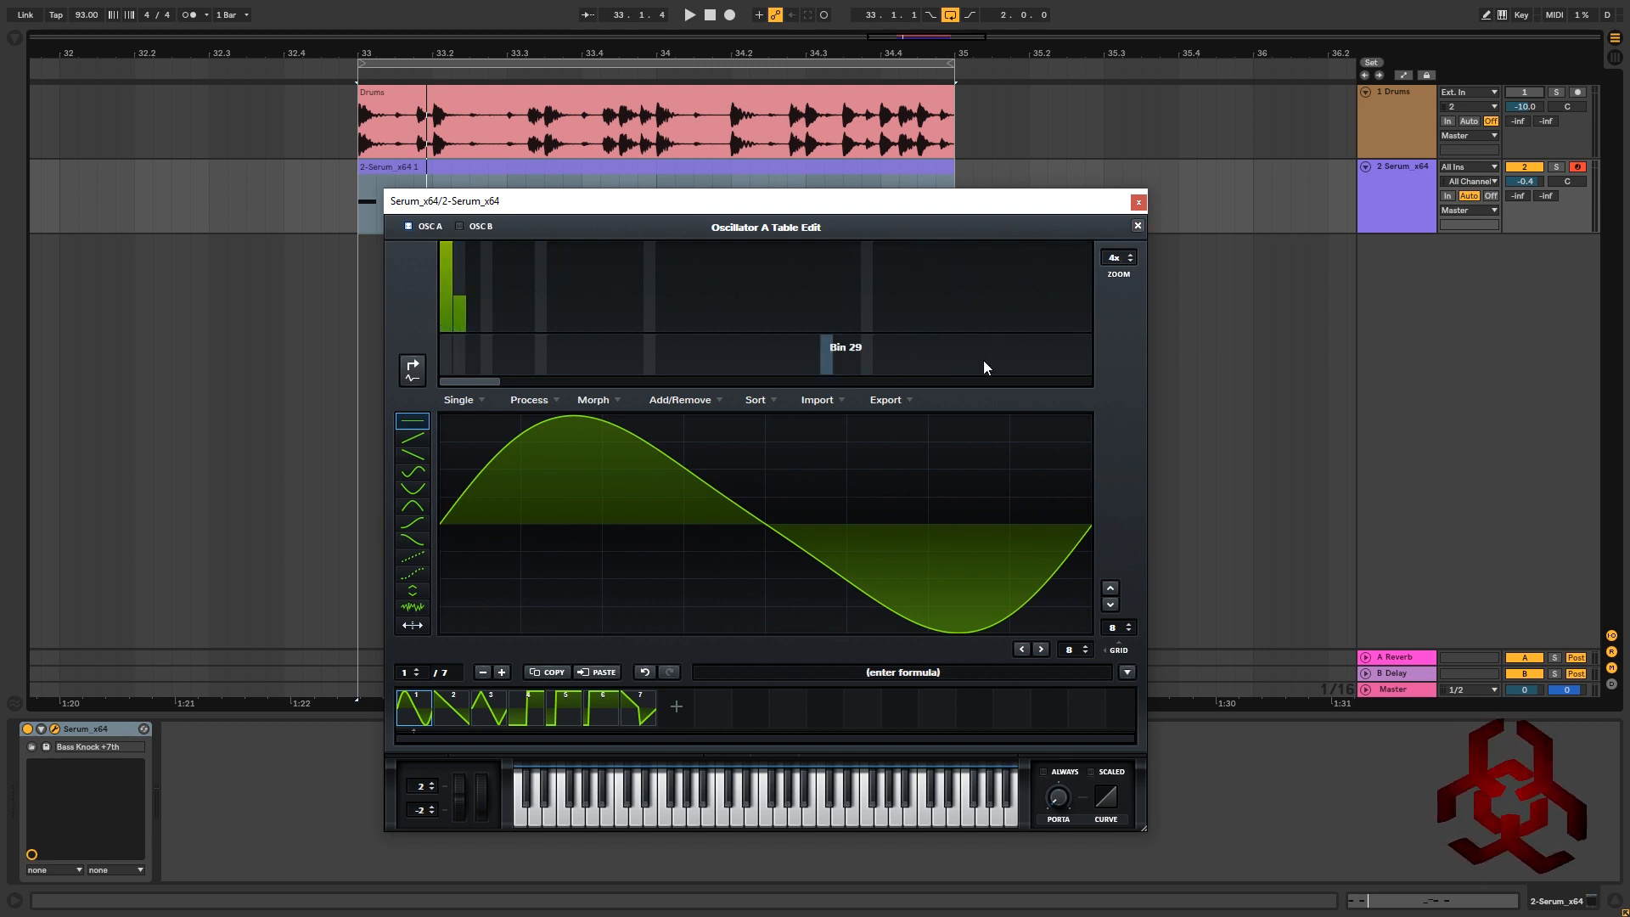
pyautogui.press('space')
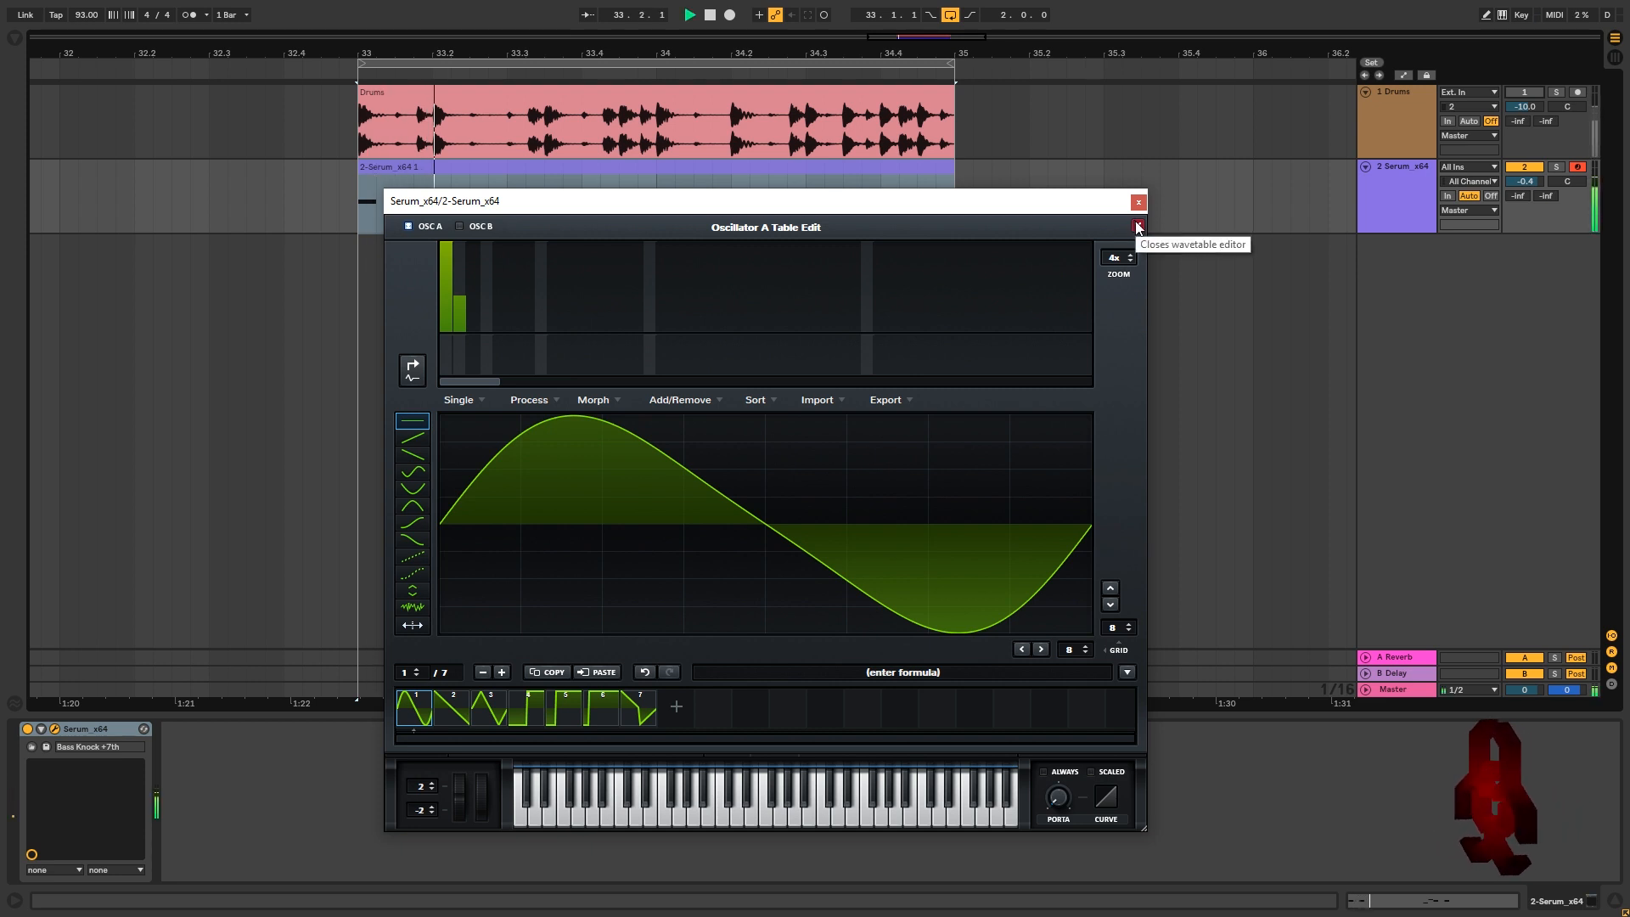
pyautogui.moveTo(462, 307)
pyautogui.mouseDown()
pyautogui.moveTo(458, 344)
pyautogui.moveTo(448, 236)
pyautogui.mouseUp()
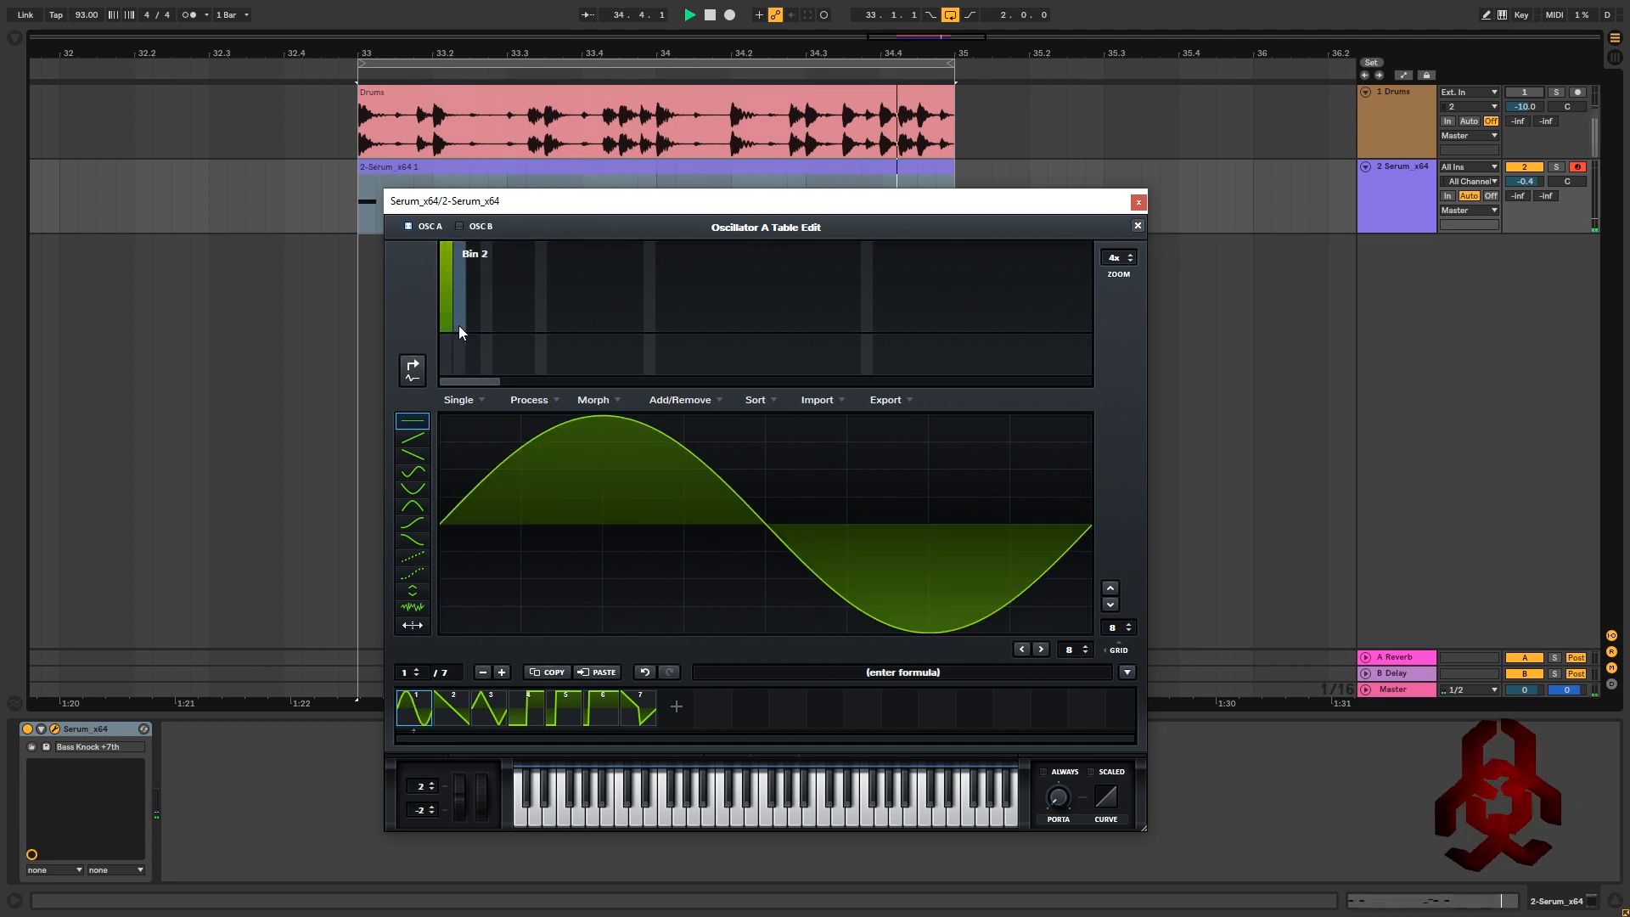
pyautogui.moveTo(459, 324); pyautogui.dragTo(465, 308)
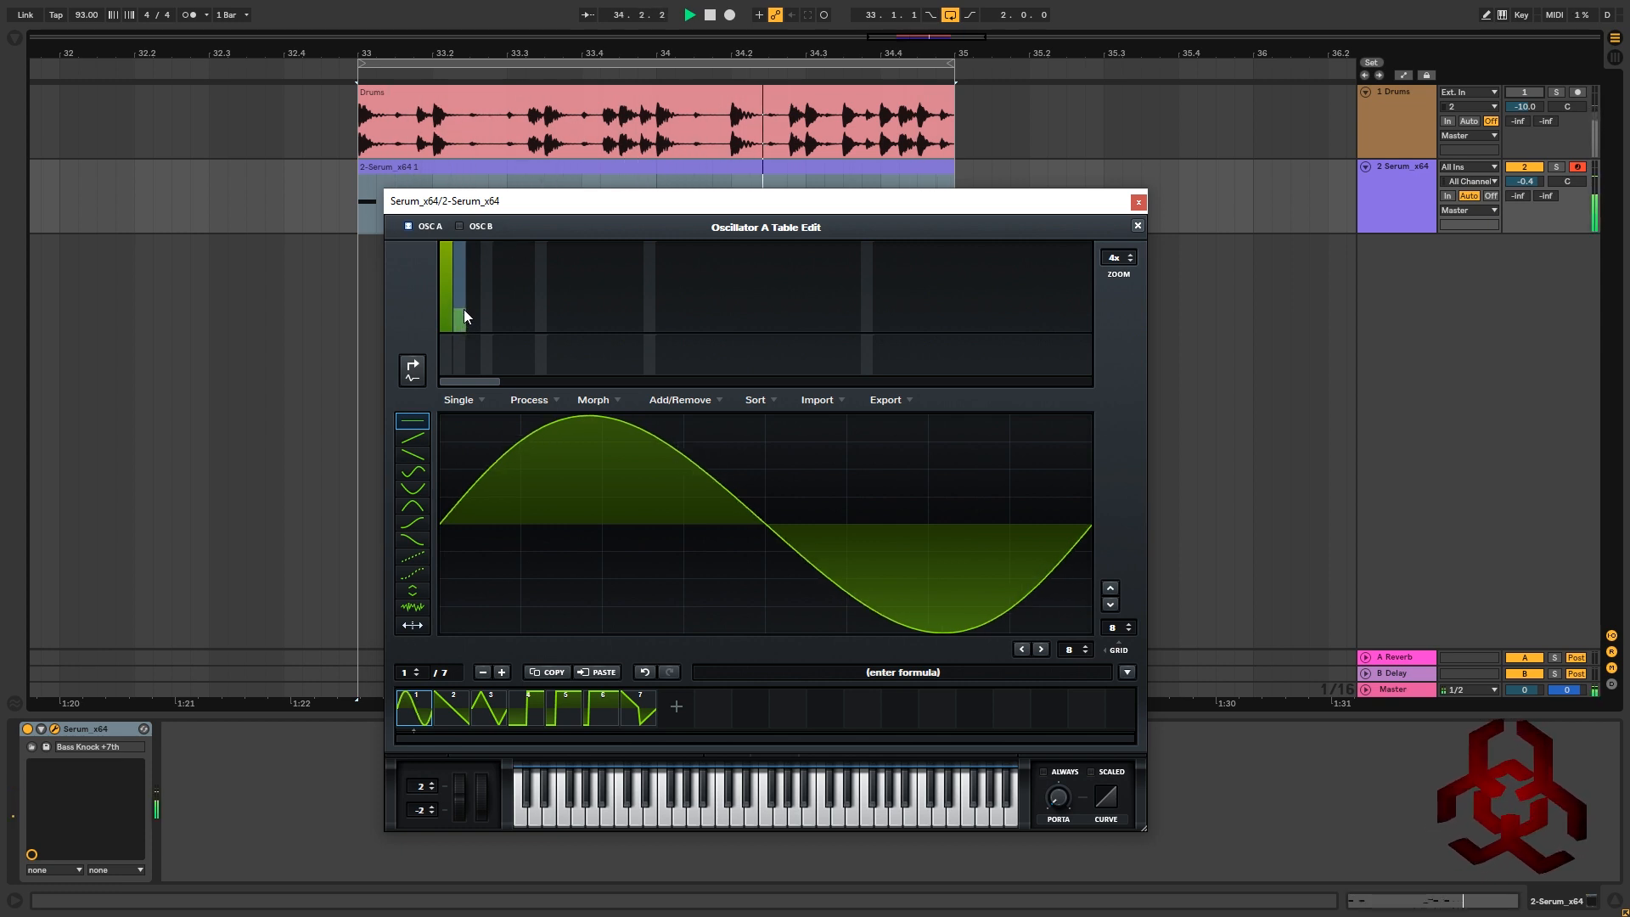
pyautogui.click(464, 303)
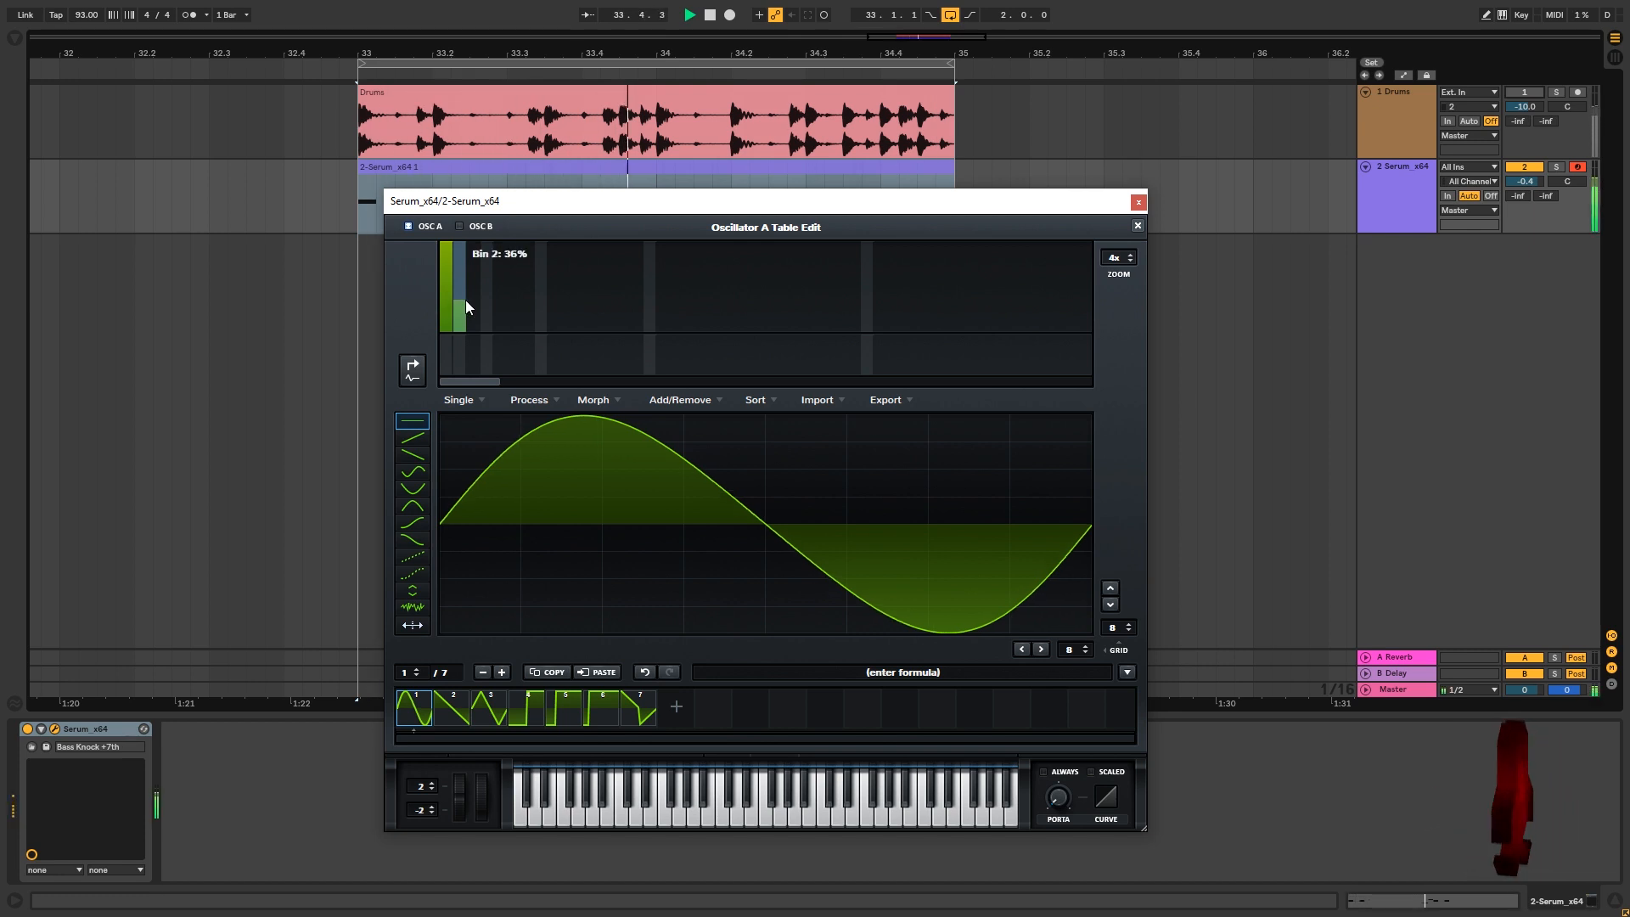
pyautogui.click(466, 301)
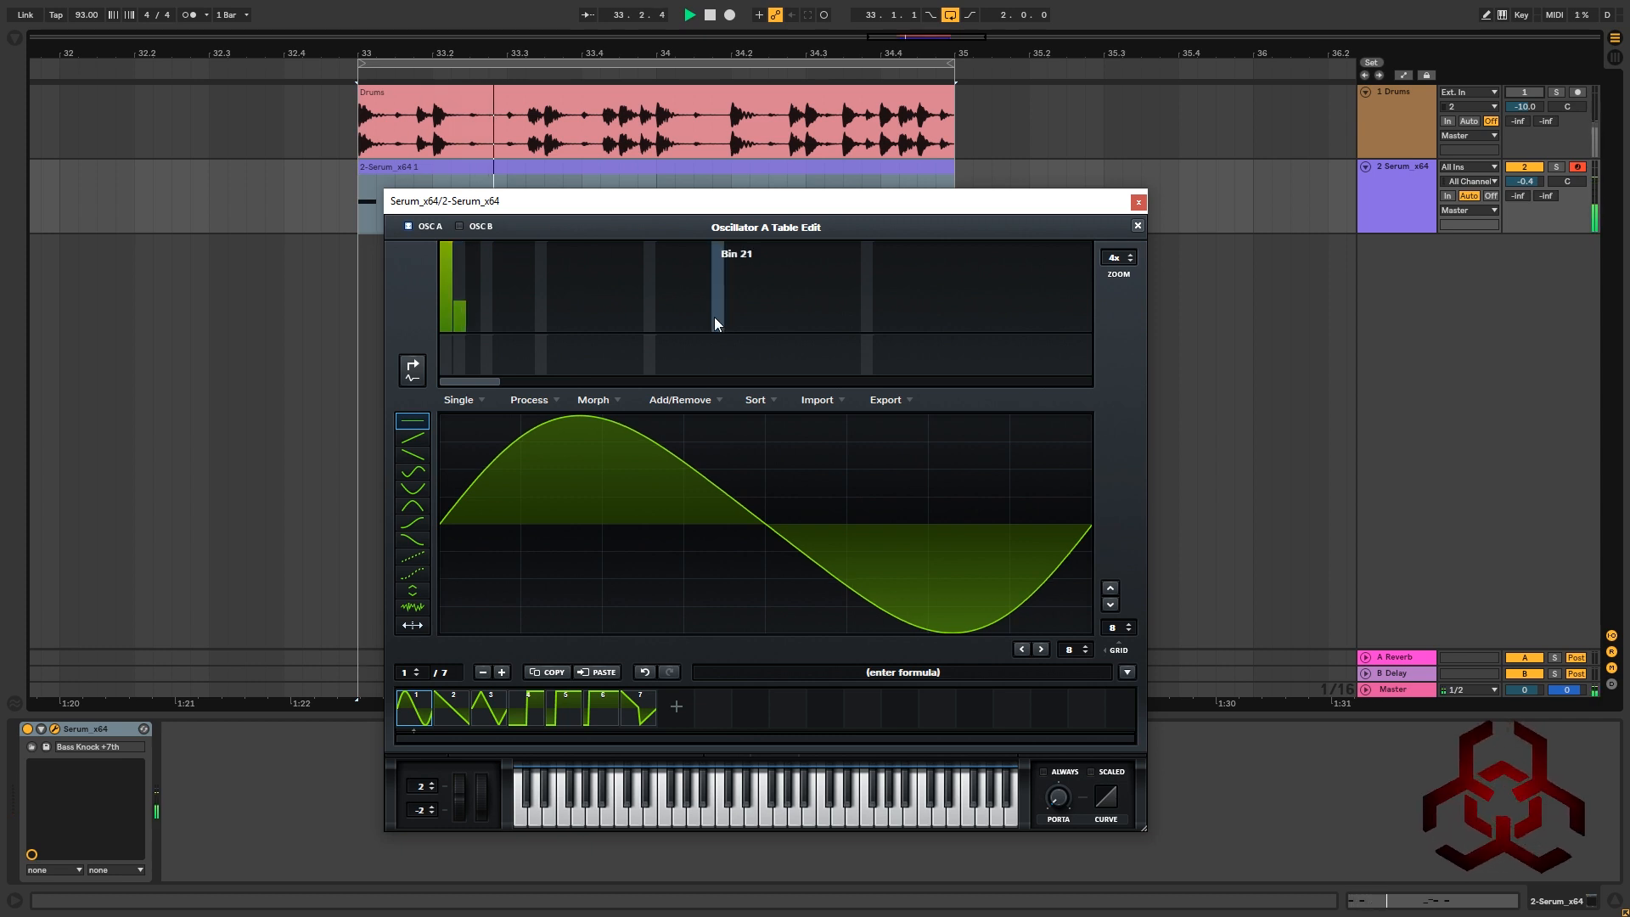
pyautogui.click(1138, 227)
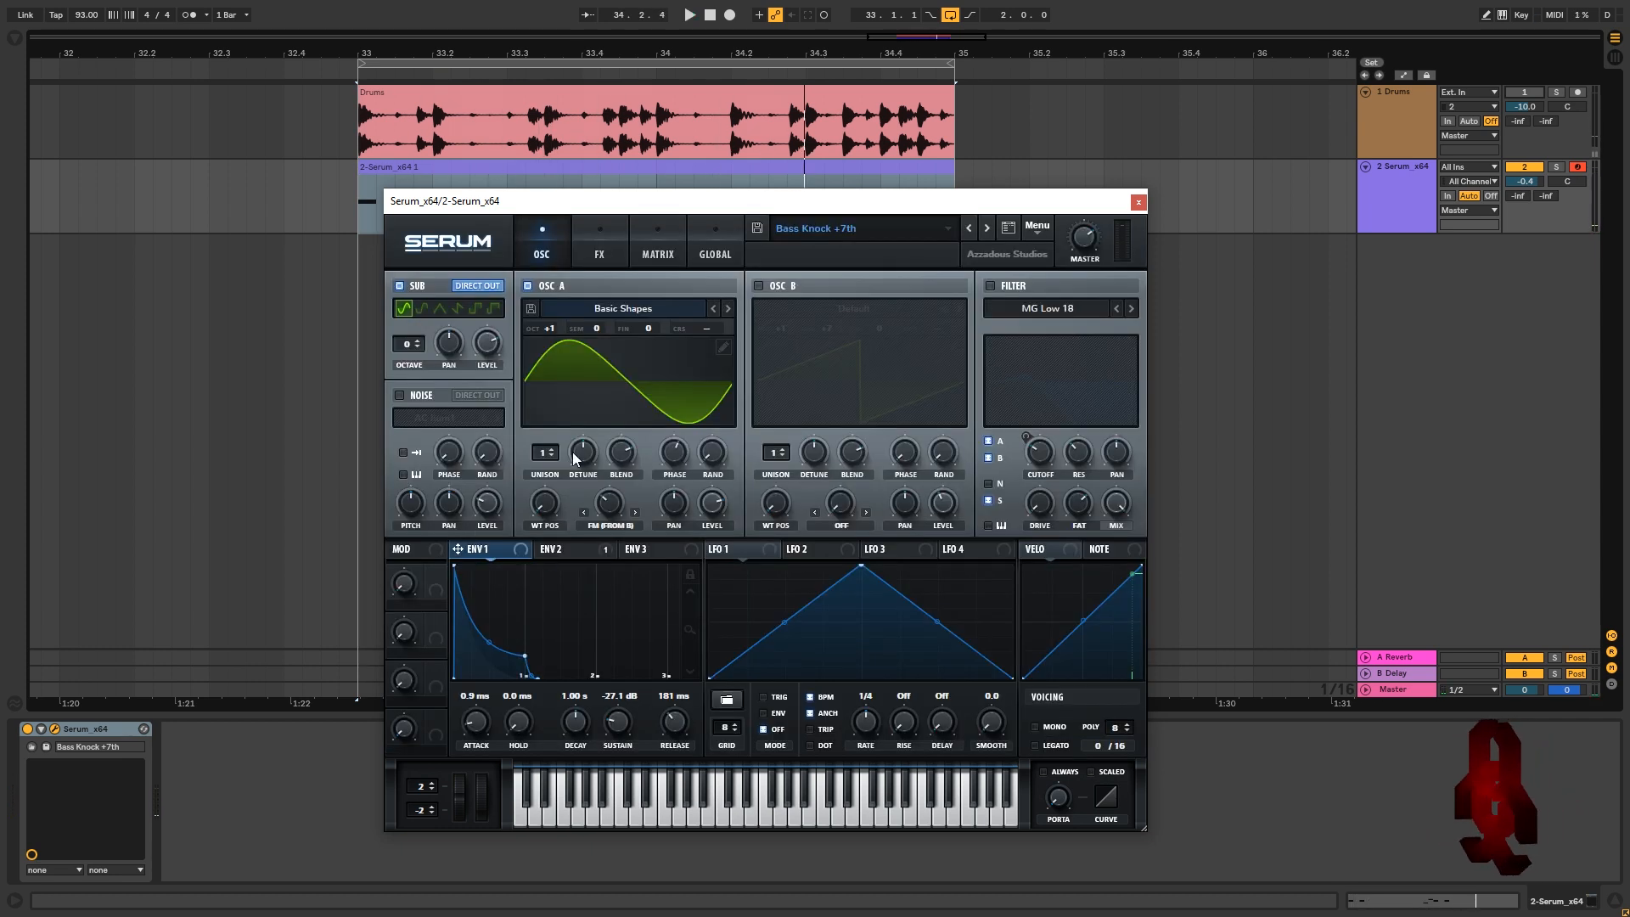
pyautogui.click(632, 451)
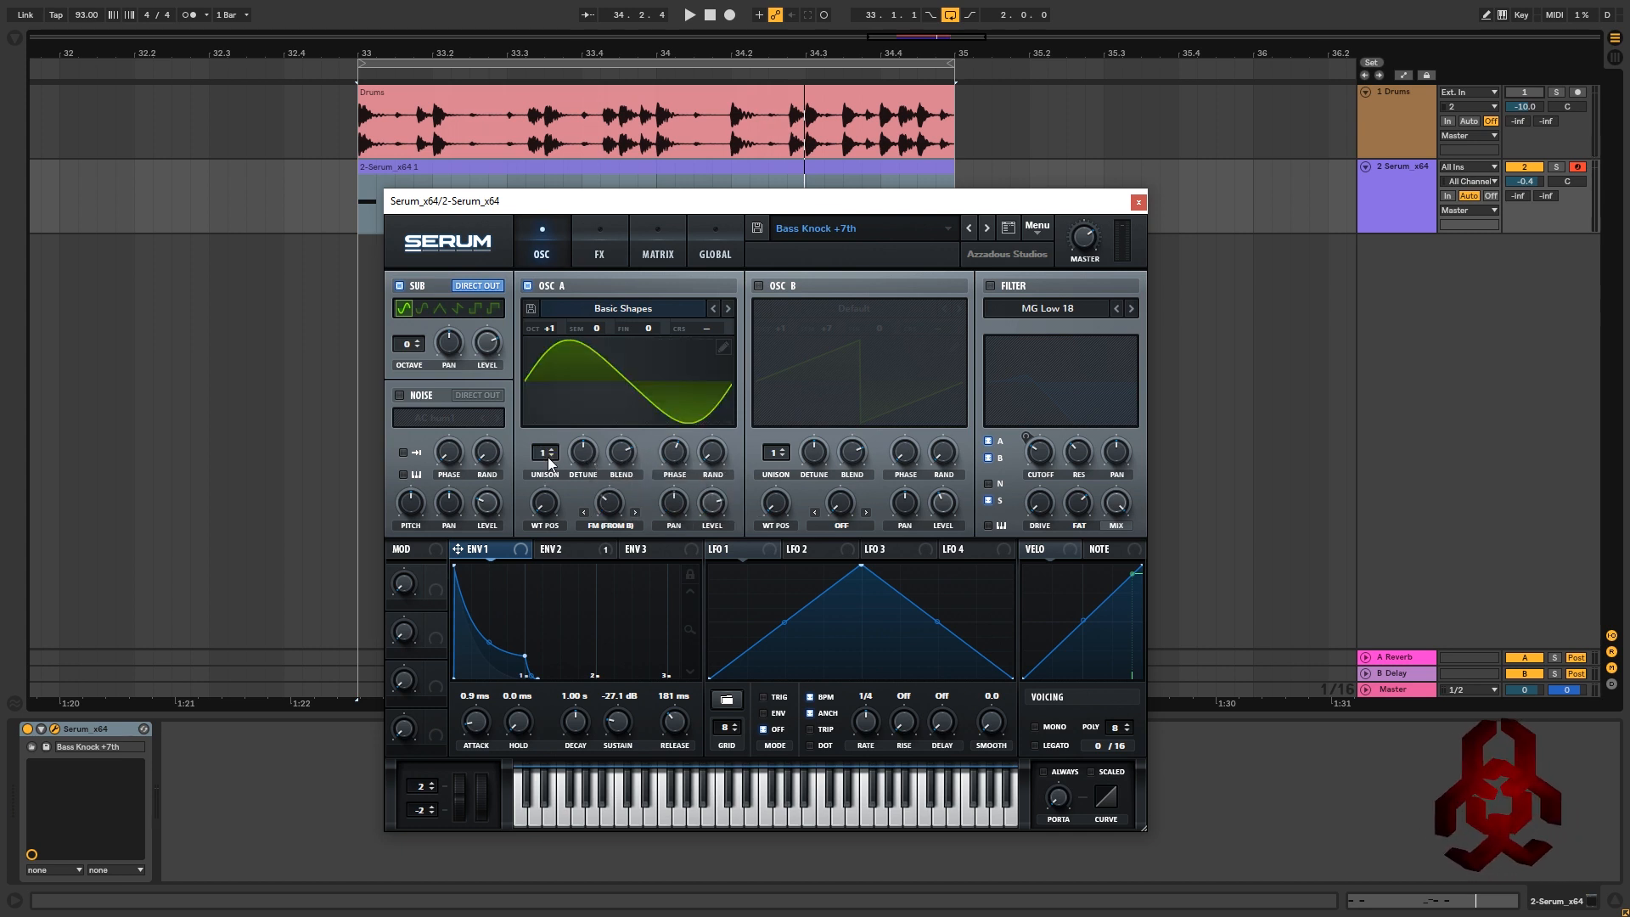
pyautogui.click(713, 451)
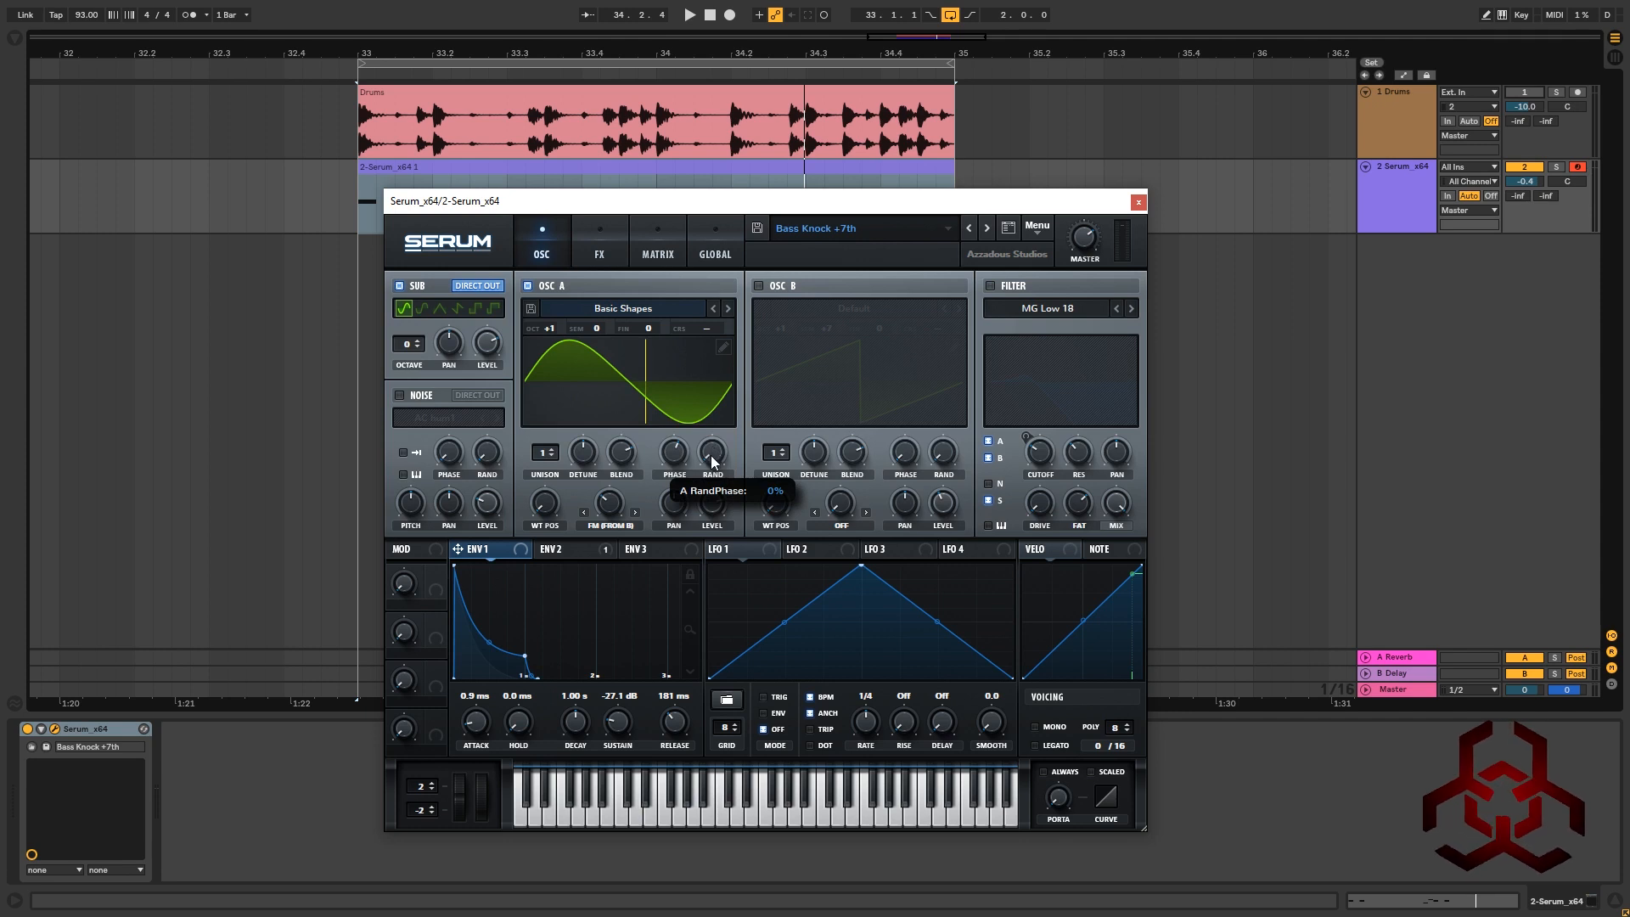
pyautogui.click(667, 457)
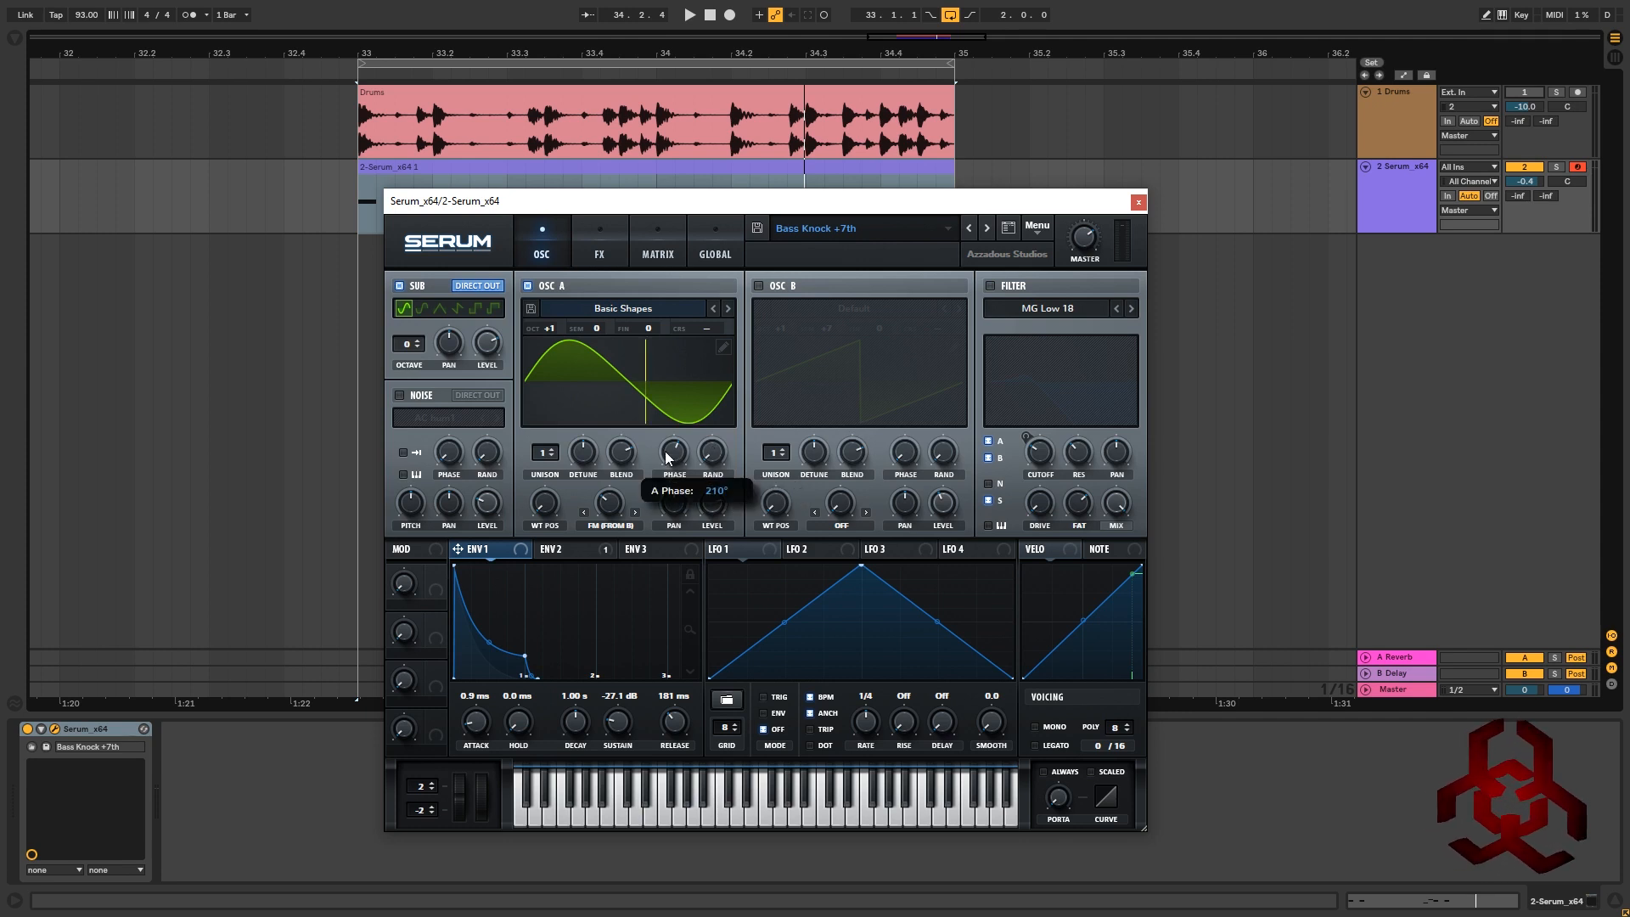
pyautogui.click(538, 508)
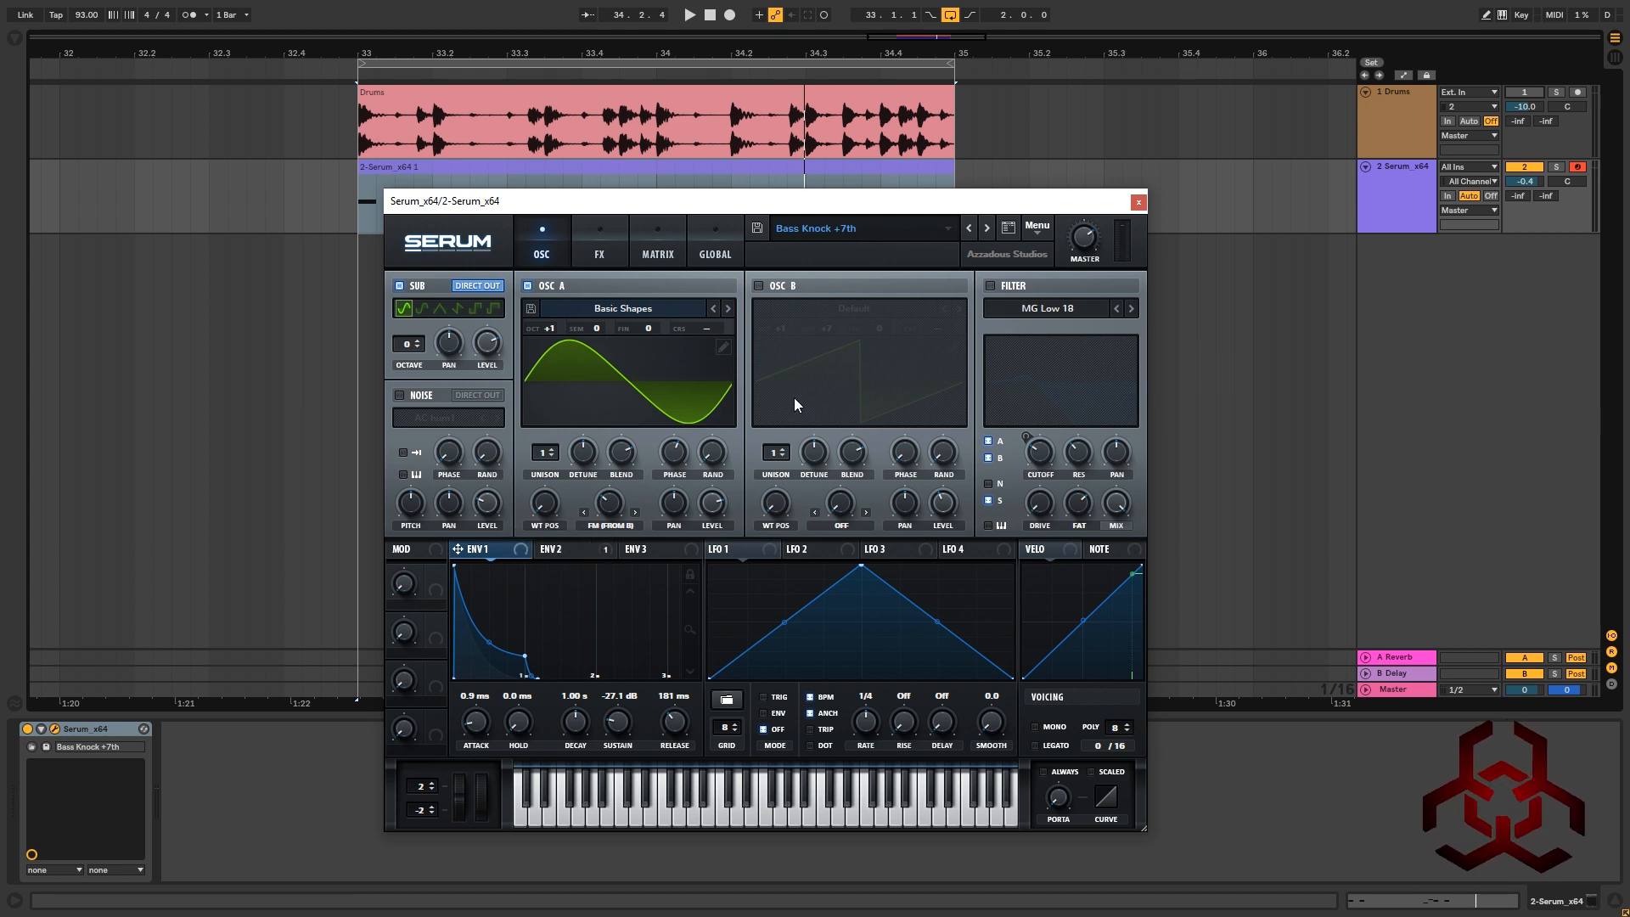
# Turn on Oscillator B with its Default saw wavetable
pyautogui.click(749, 294)
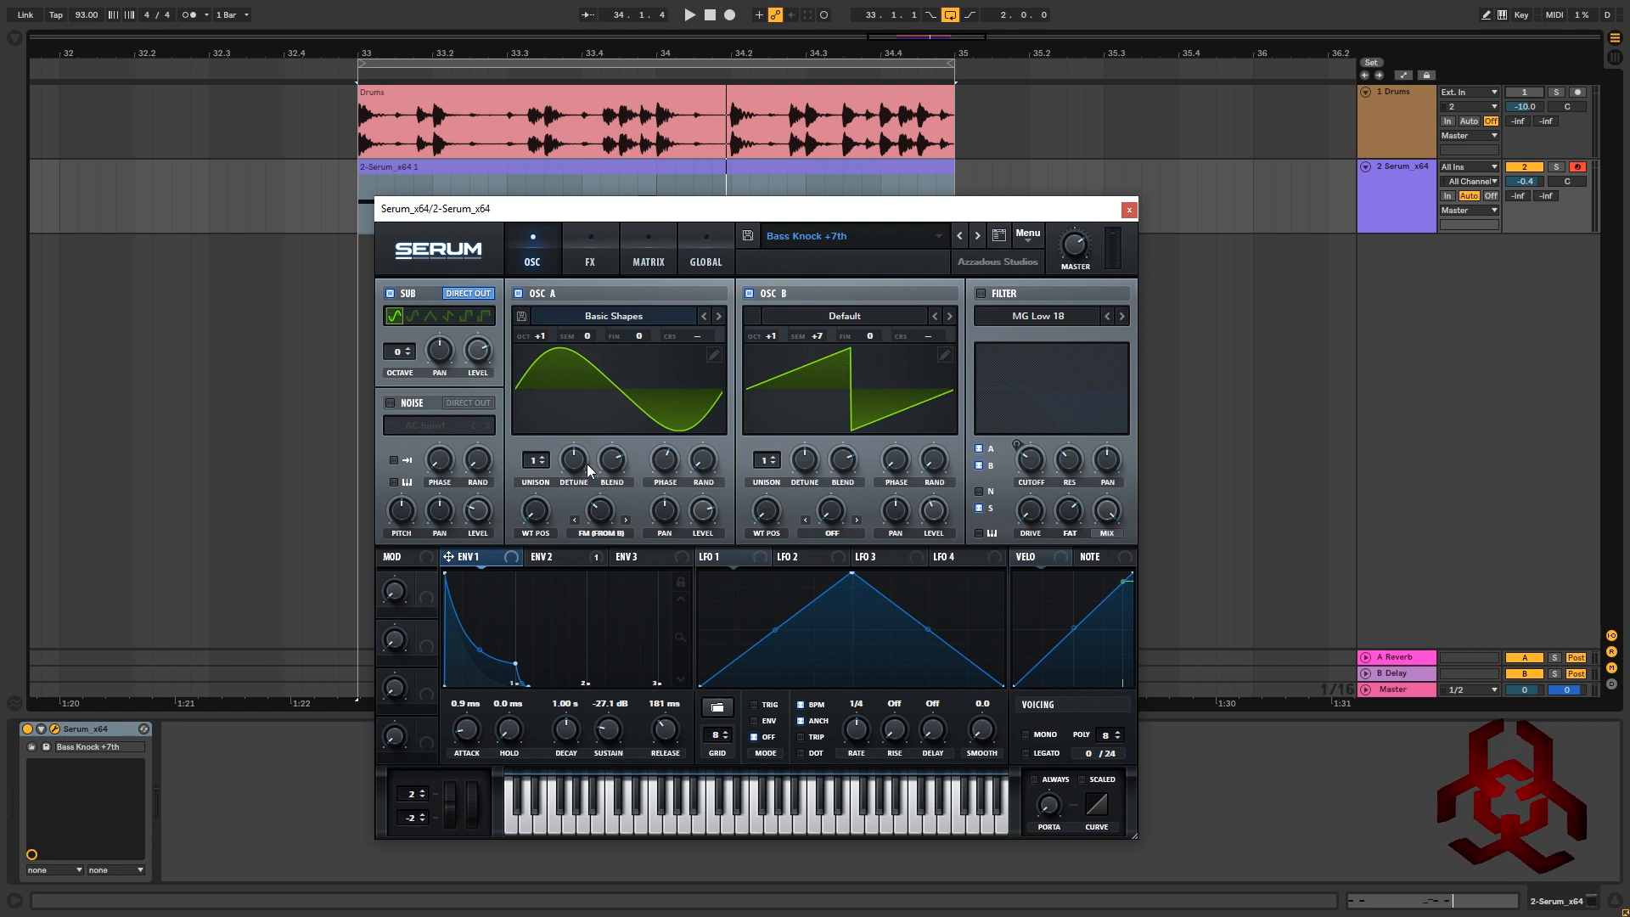
pyautogui.moveTo(599, 515)
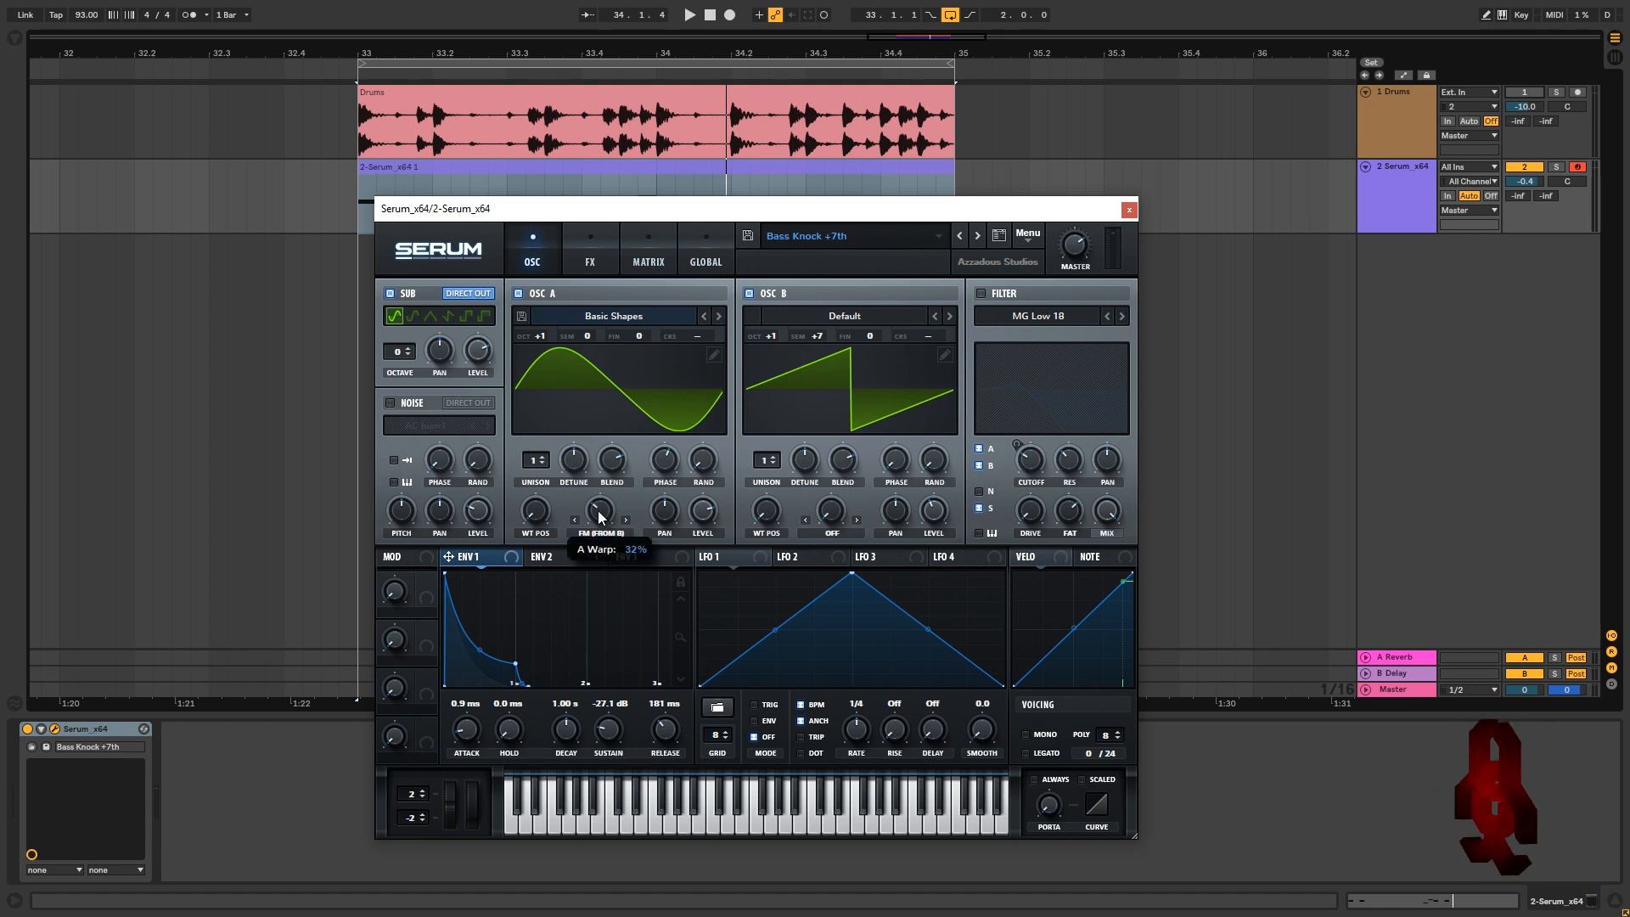
pyautogui.click(600, 532)
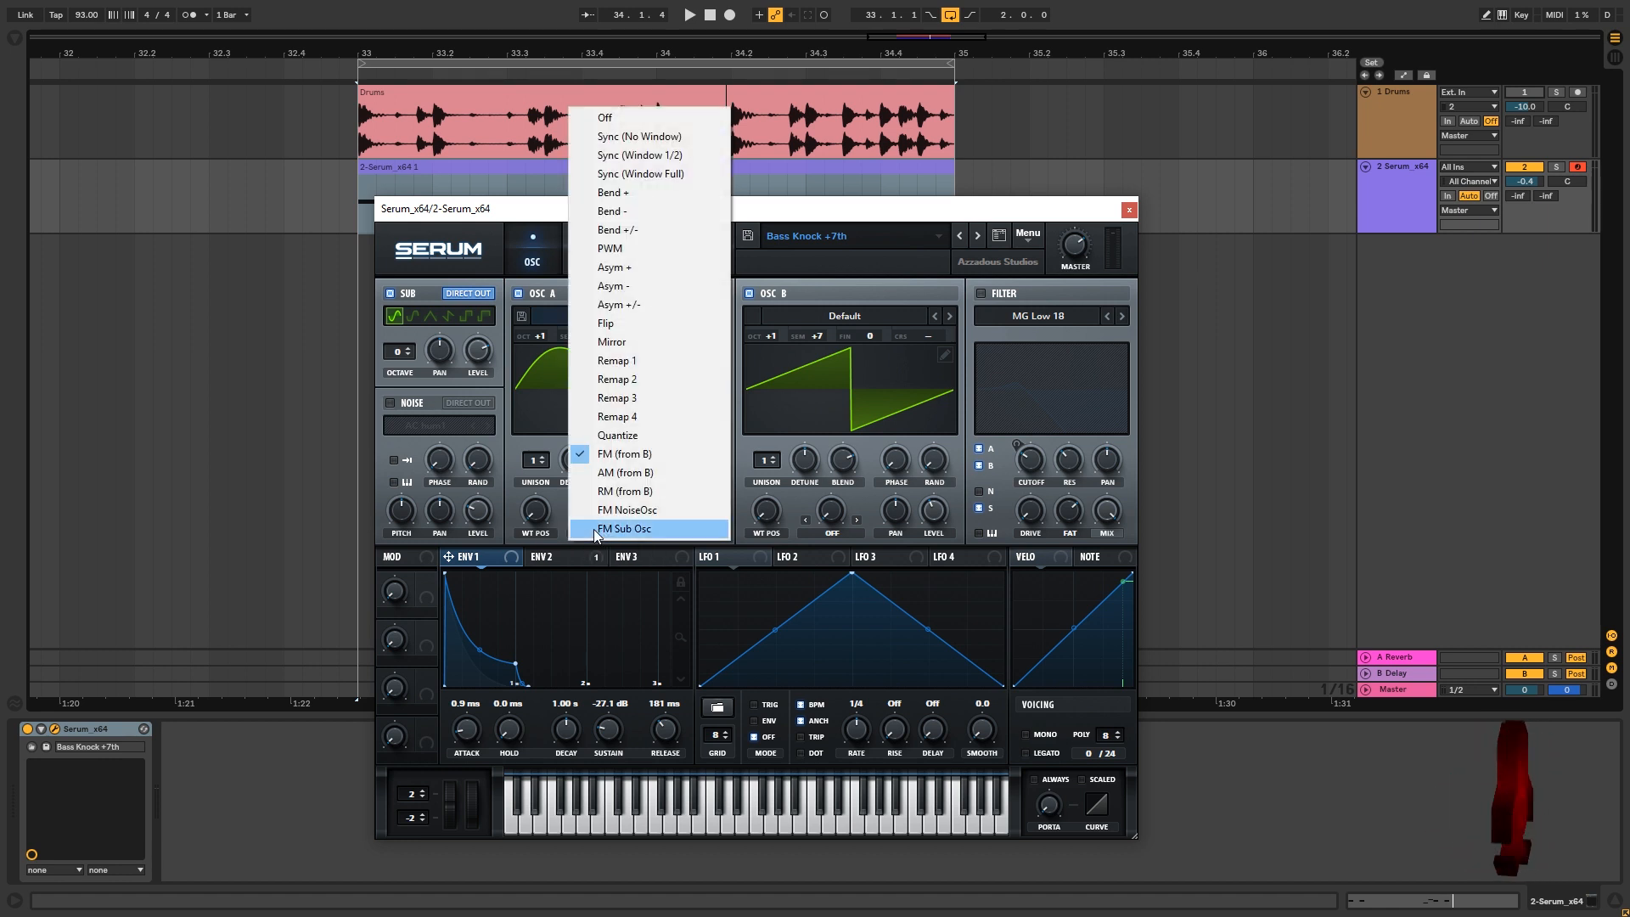
pyautogui.click(631, 454)
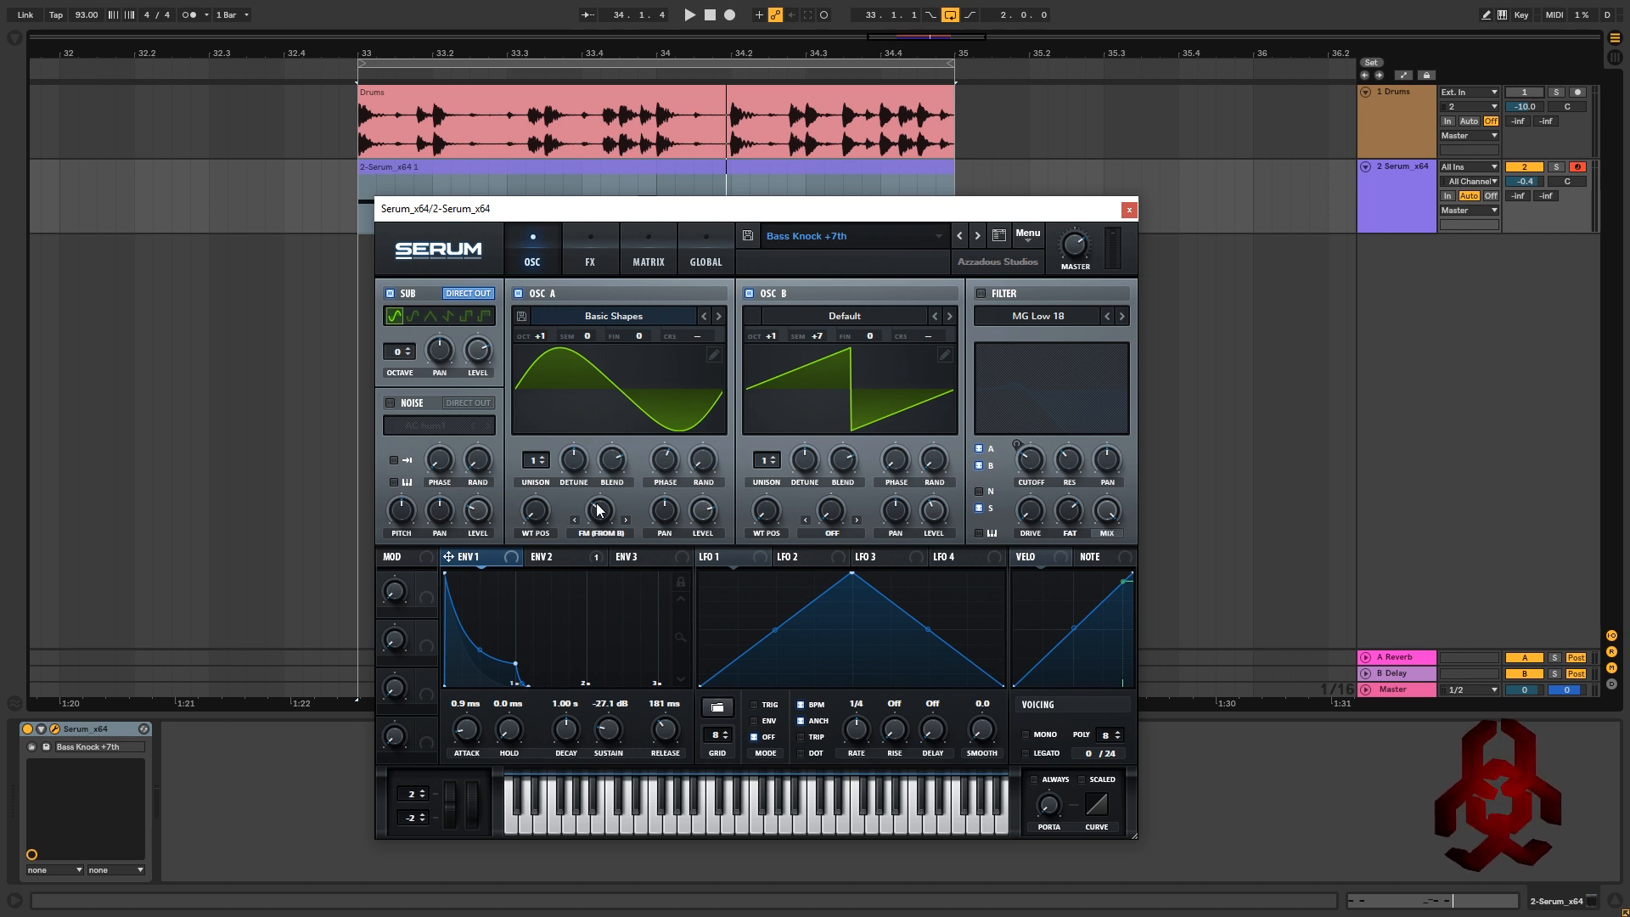
pyautogui.moveTo(601, 516)
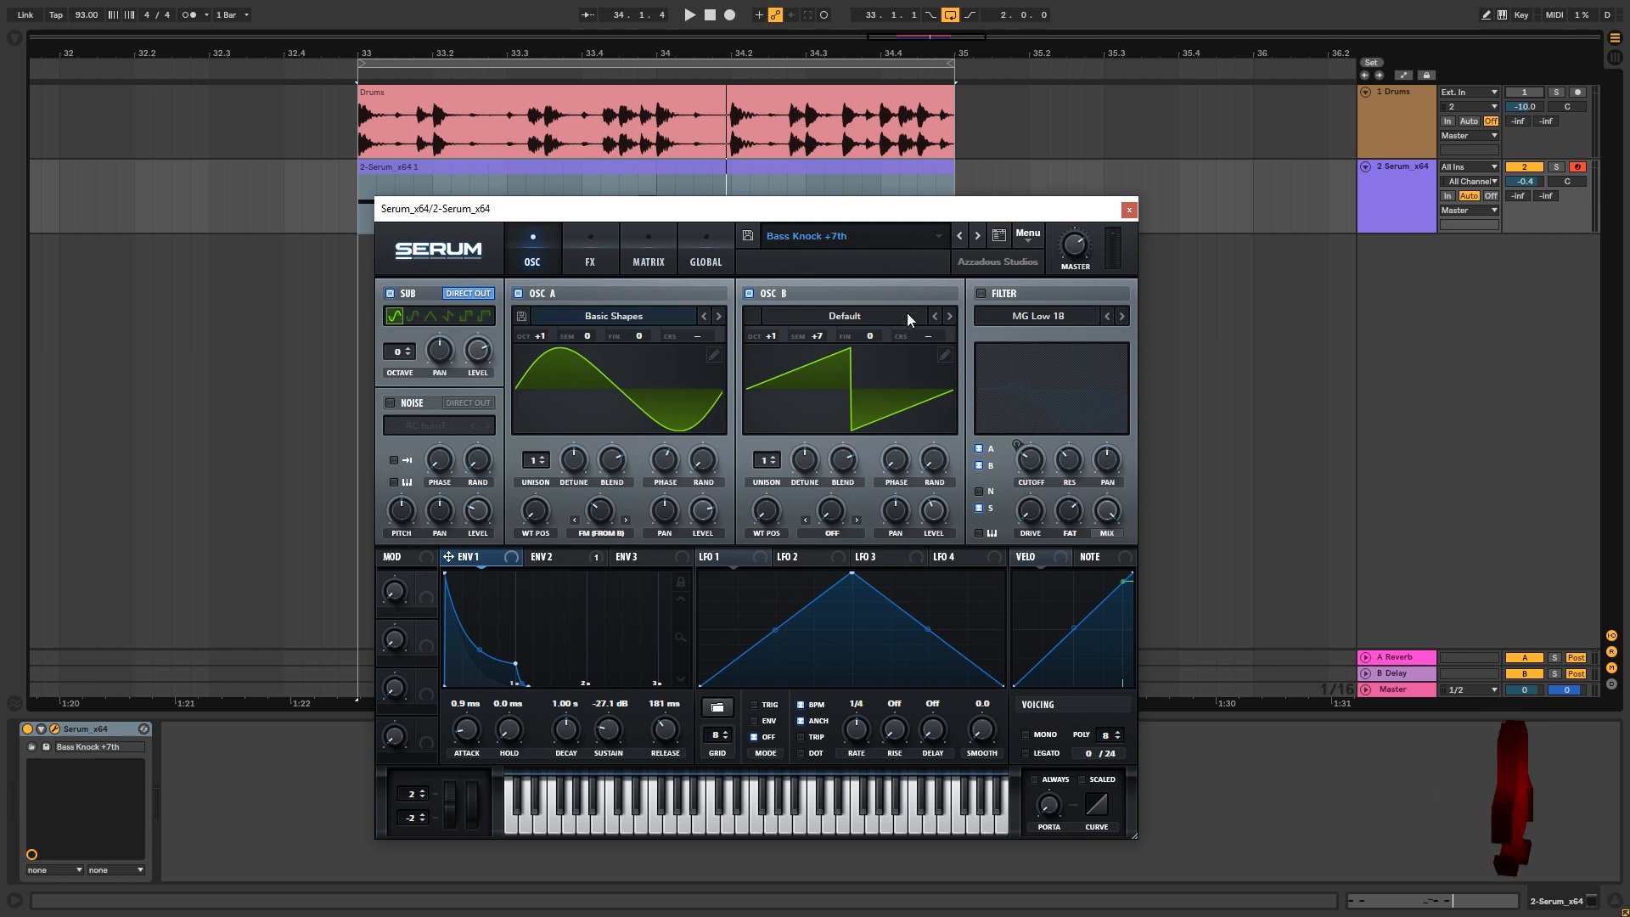
pyautogui.press('space')
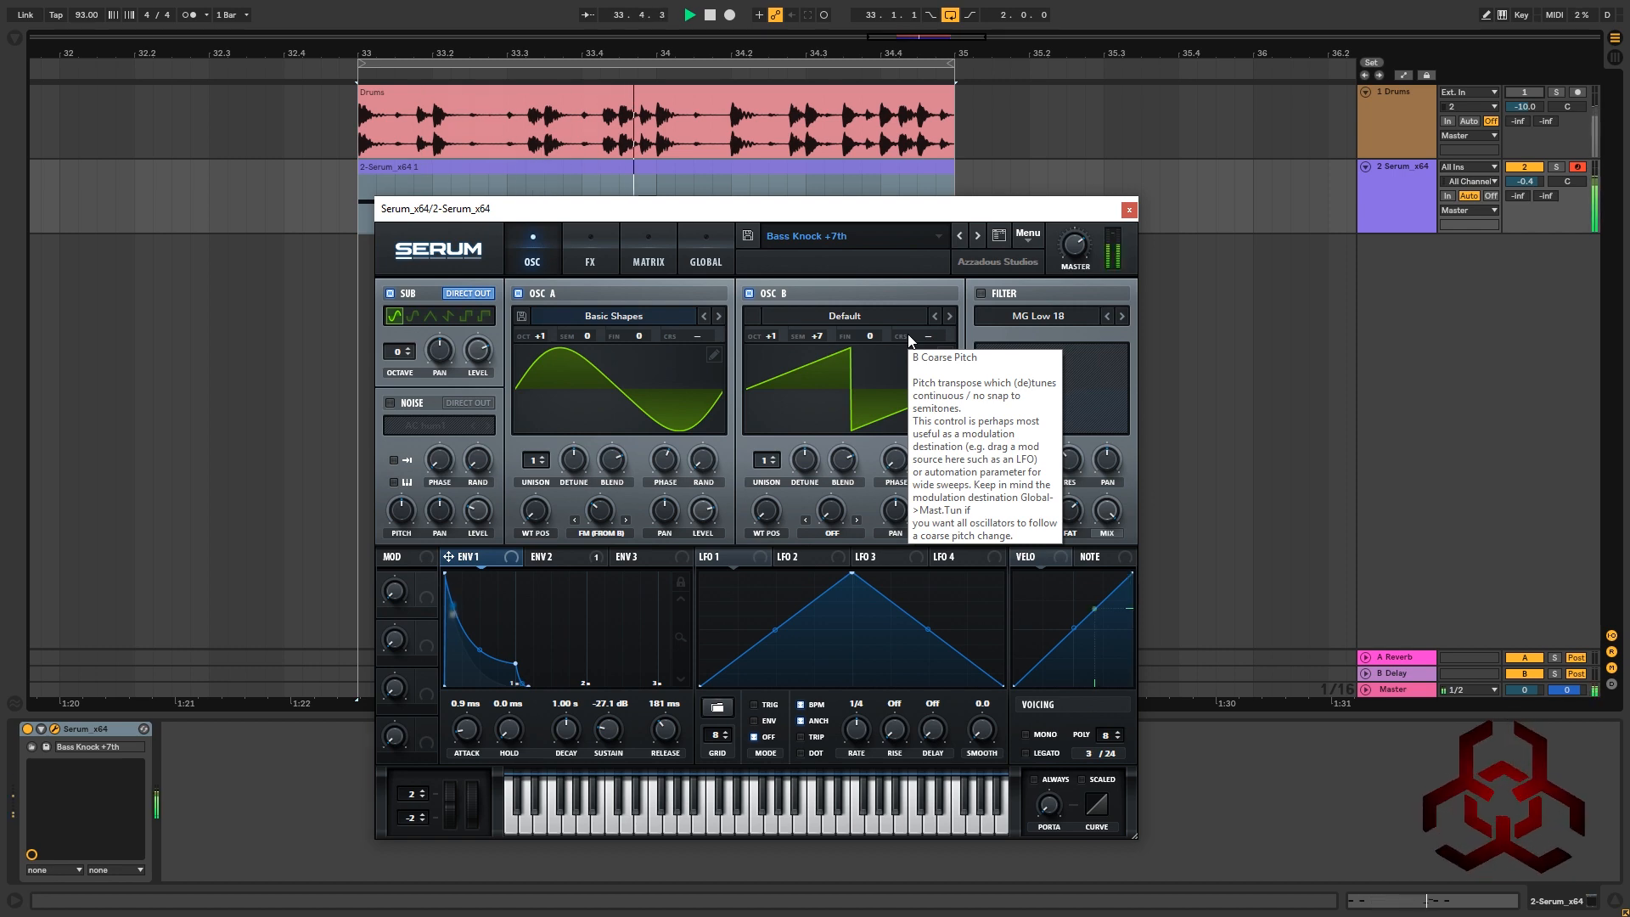
pyautogui.click(983, 293)
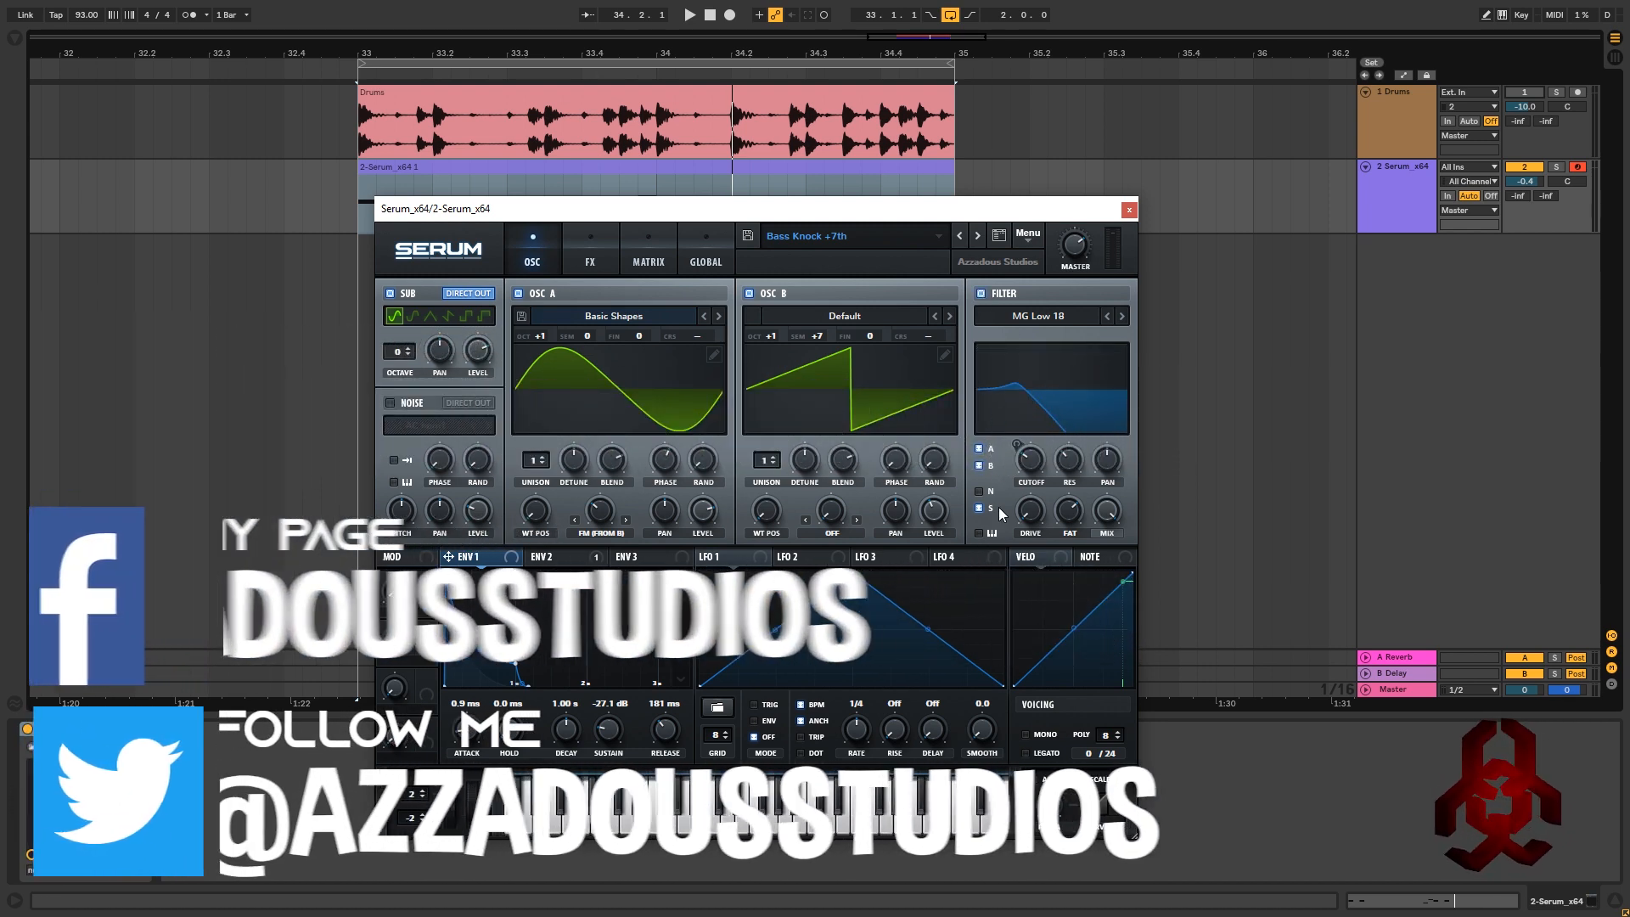
pyautogui.click(1028, 462)
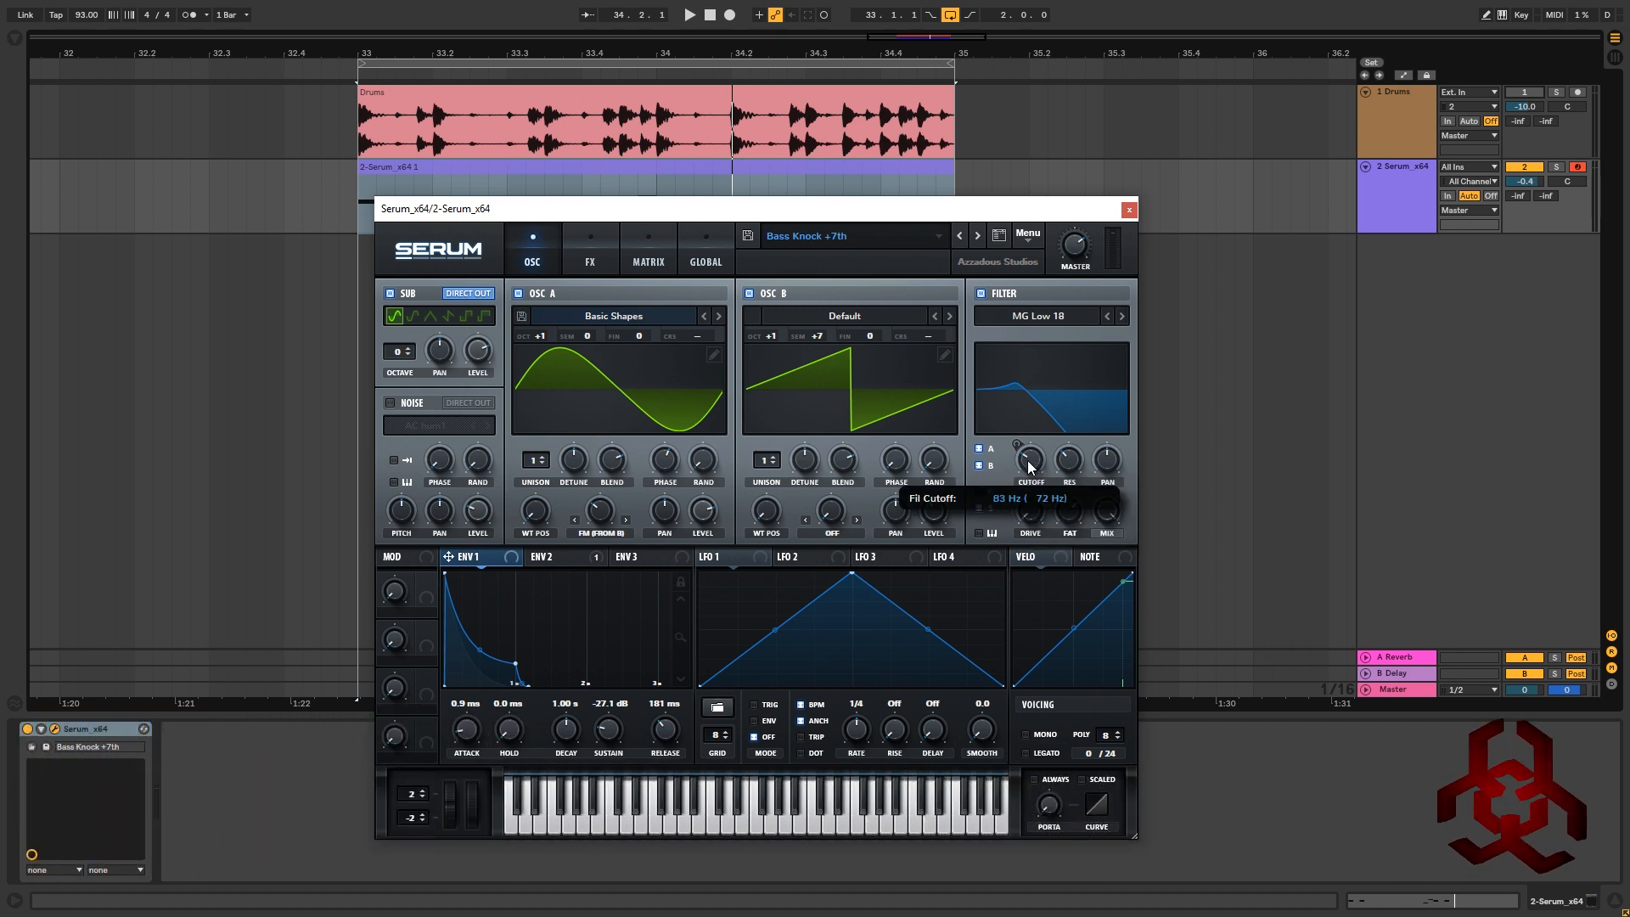
pyautogui.click(1069, 463)
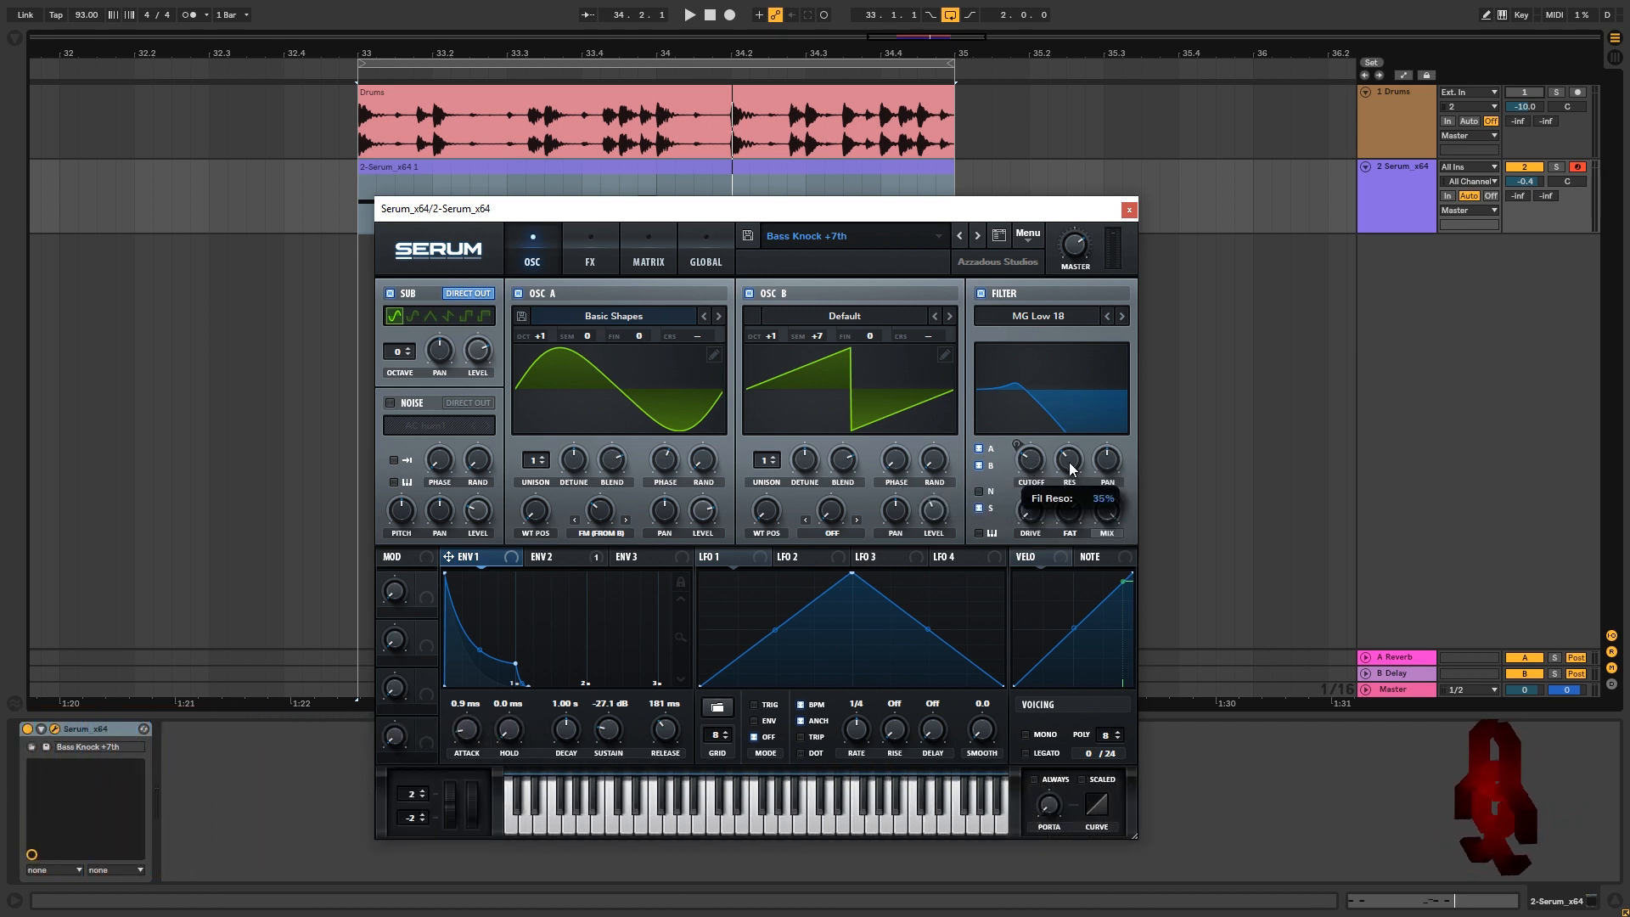
pyautogui.click(1110, 467)
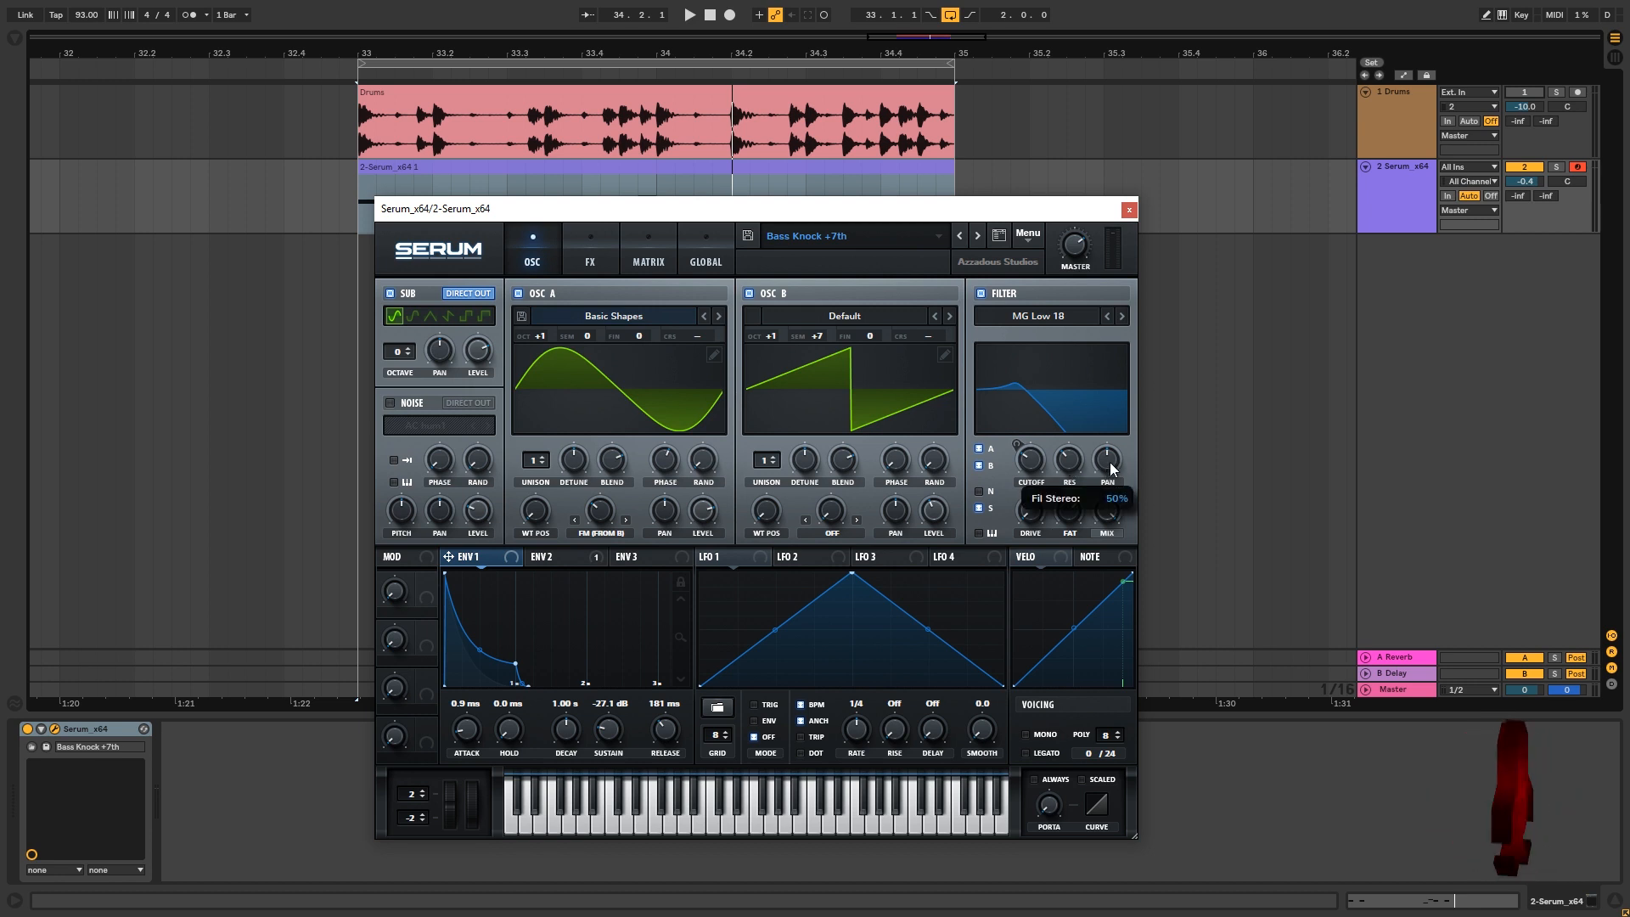
pyautogui.moveTo(1032, 512)
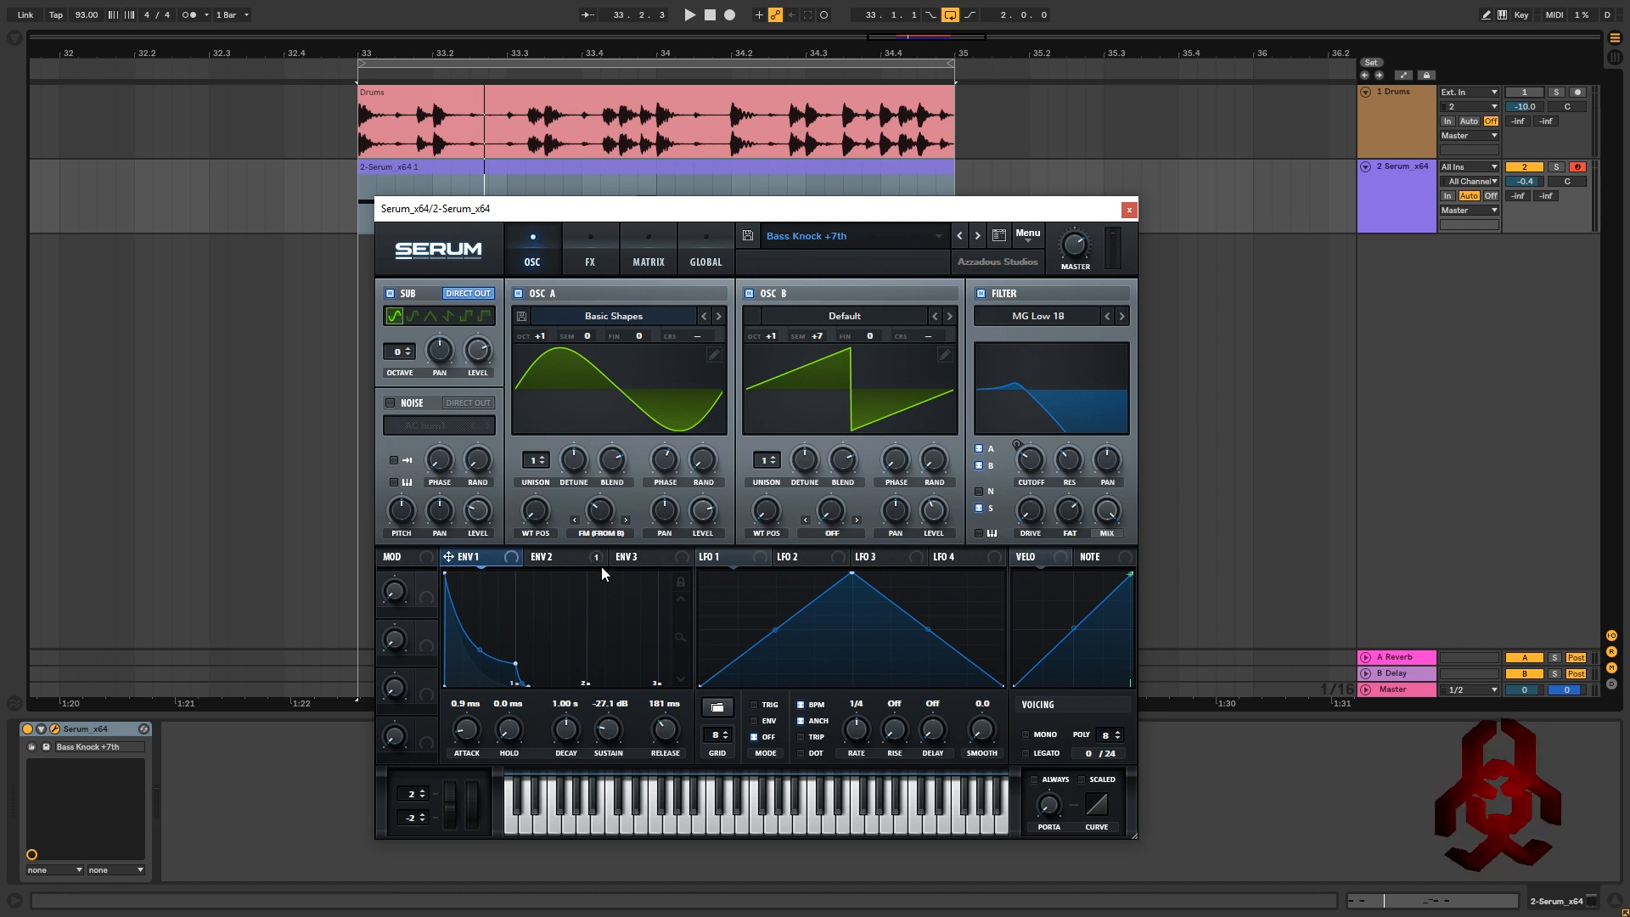
# Route Envelope 2 to the filter cutoff at amount 29 and audition the sweep
pyautogui.click(543, 562)
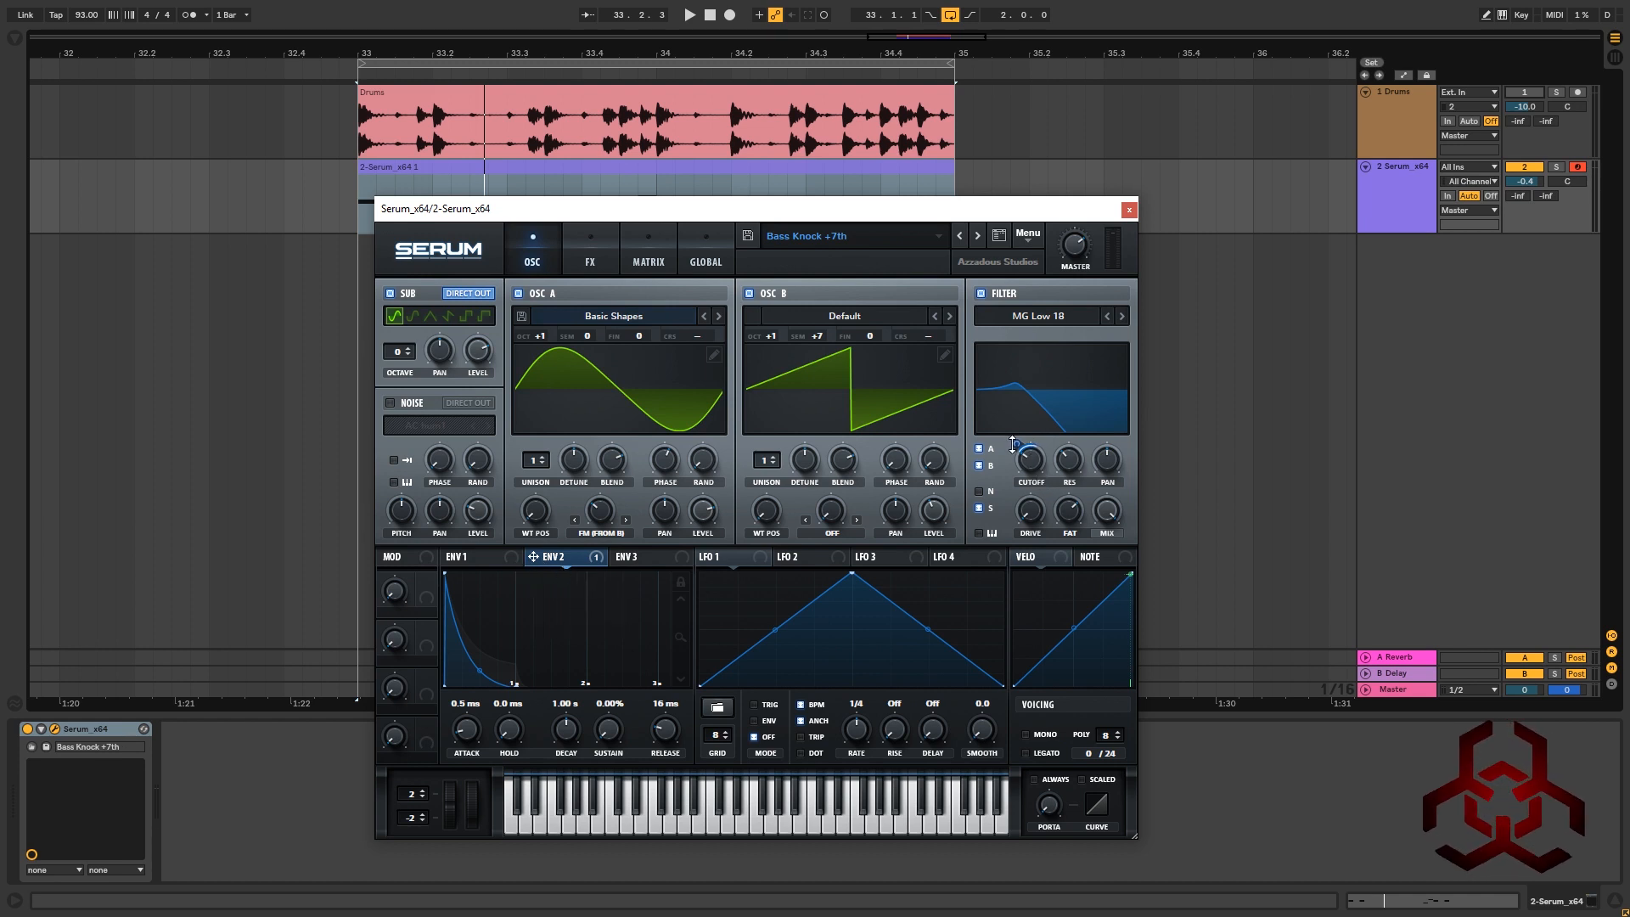
pyautogui.moveTo(1013, 445); pyautogui.dragTo(1015, 444)
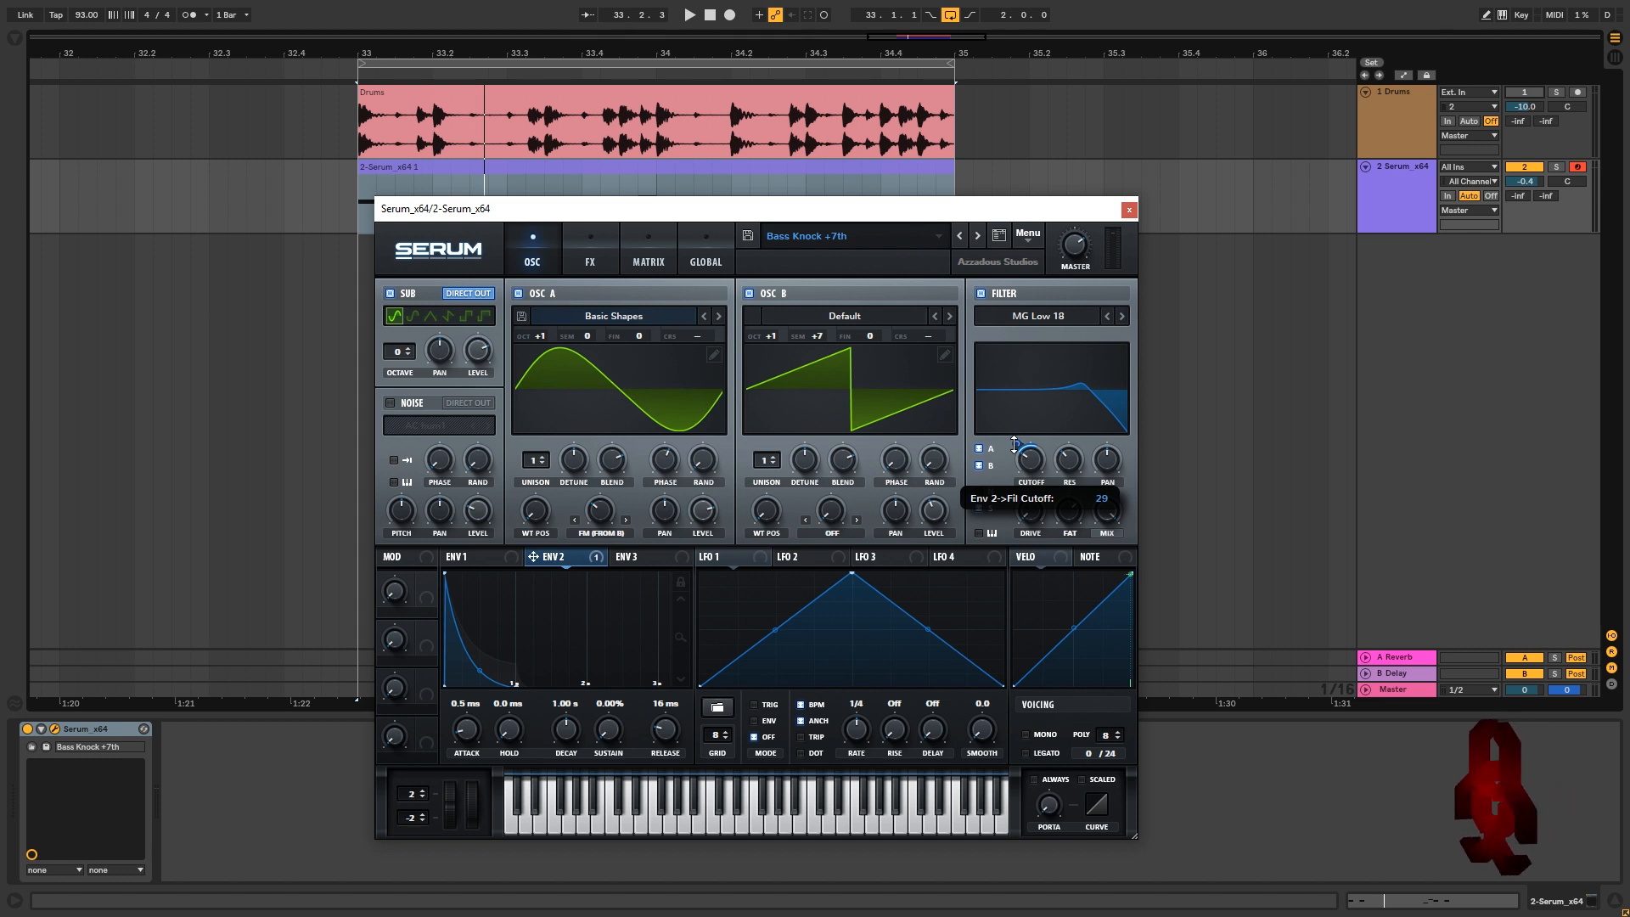
pyautogui.press('space')
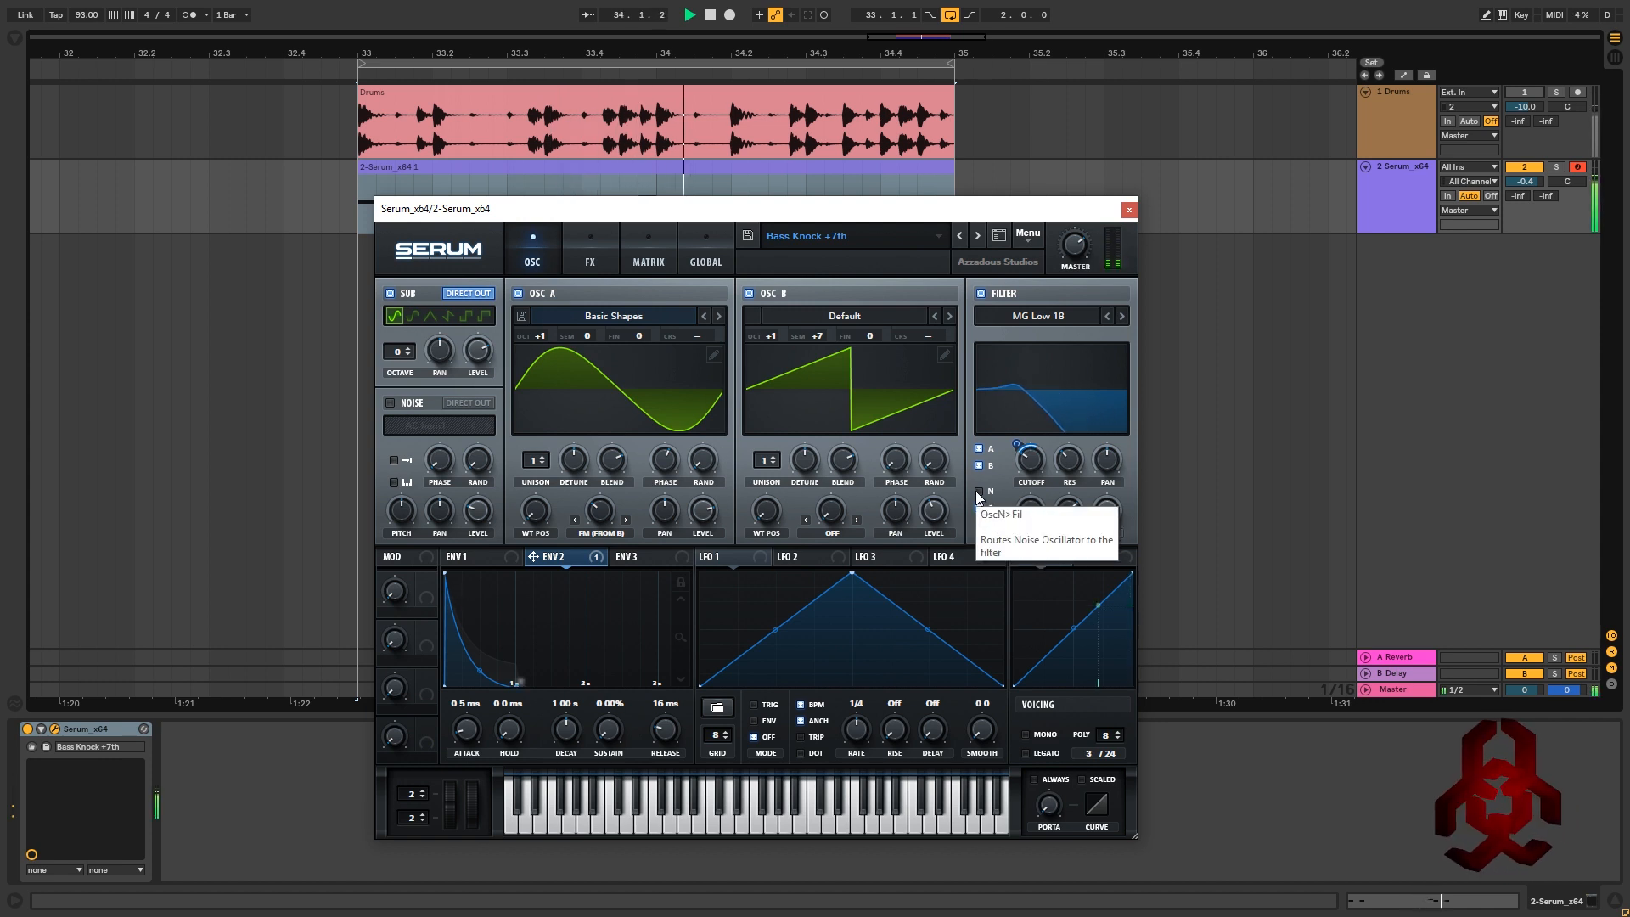
pyautogui.click(466, 557)
pyautogui.press('space')
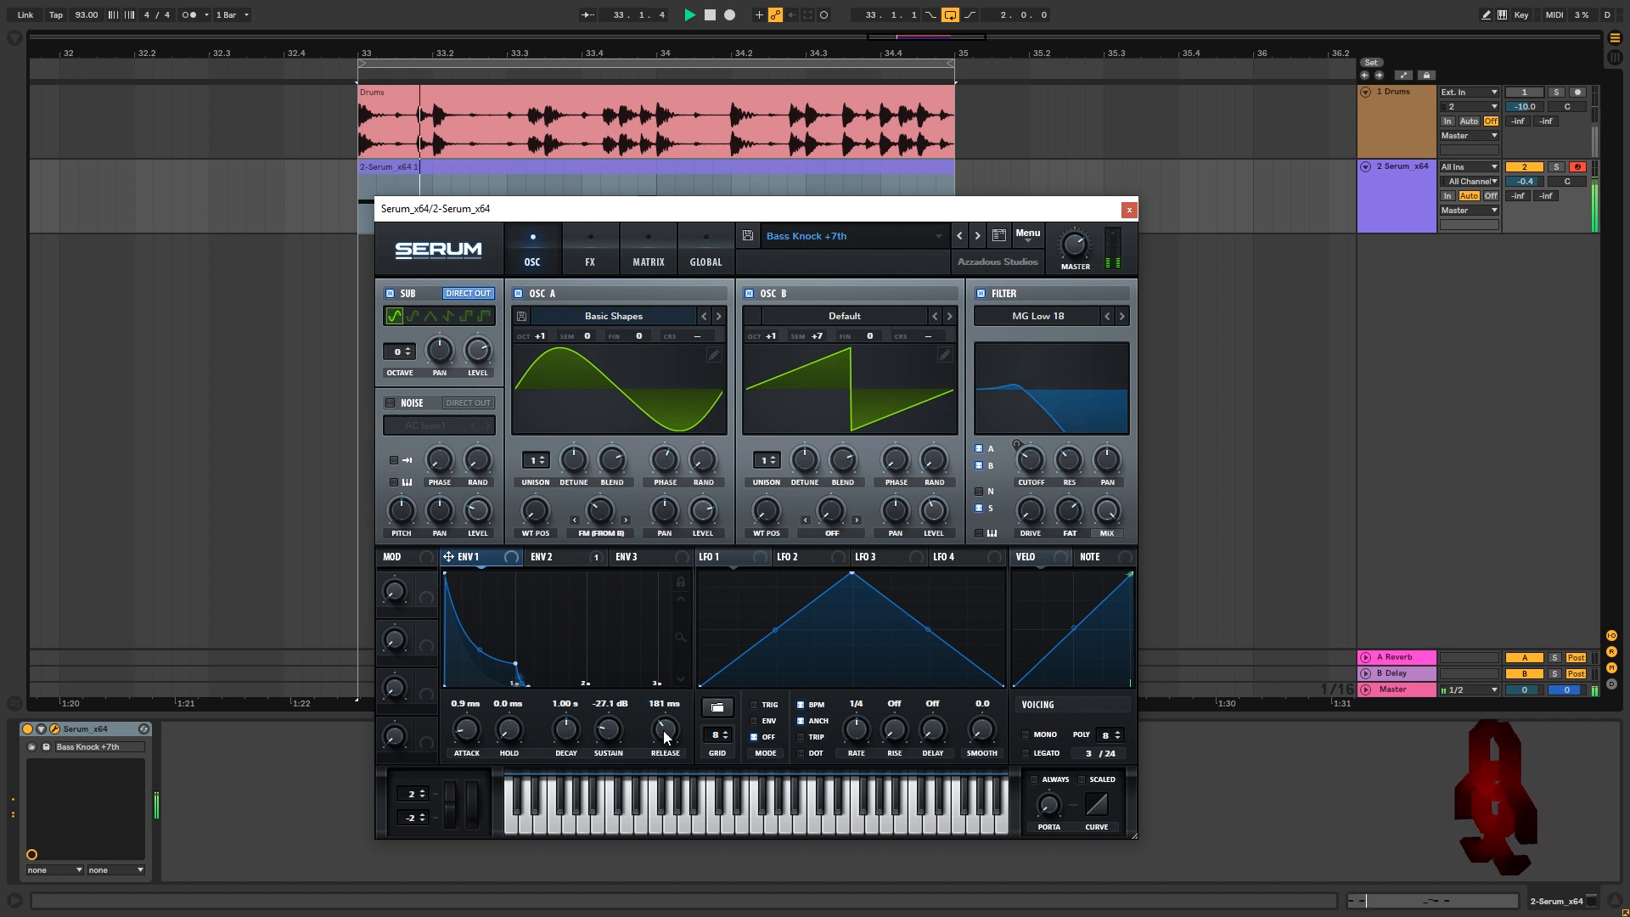
# Lengthen Envelope 1's release to 193 ms
pyautogui.moveTo(666, 739)
pyautogui.mouseDown()
pyautogui.moveTo(671, 725)
pyautogui.moveTo(670, 740)
pyautogui.mouseUp()
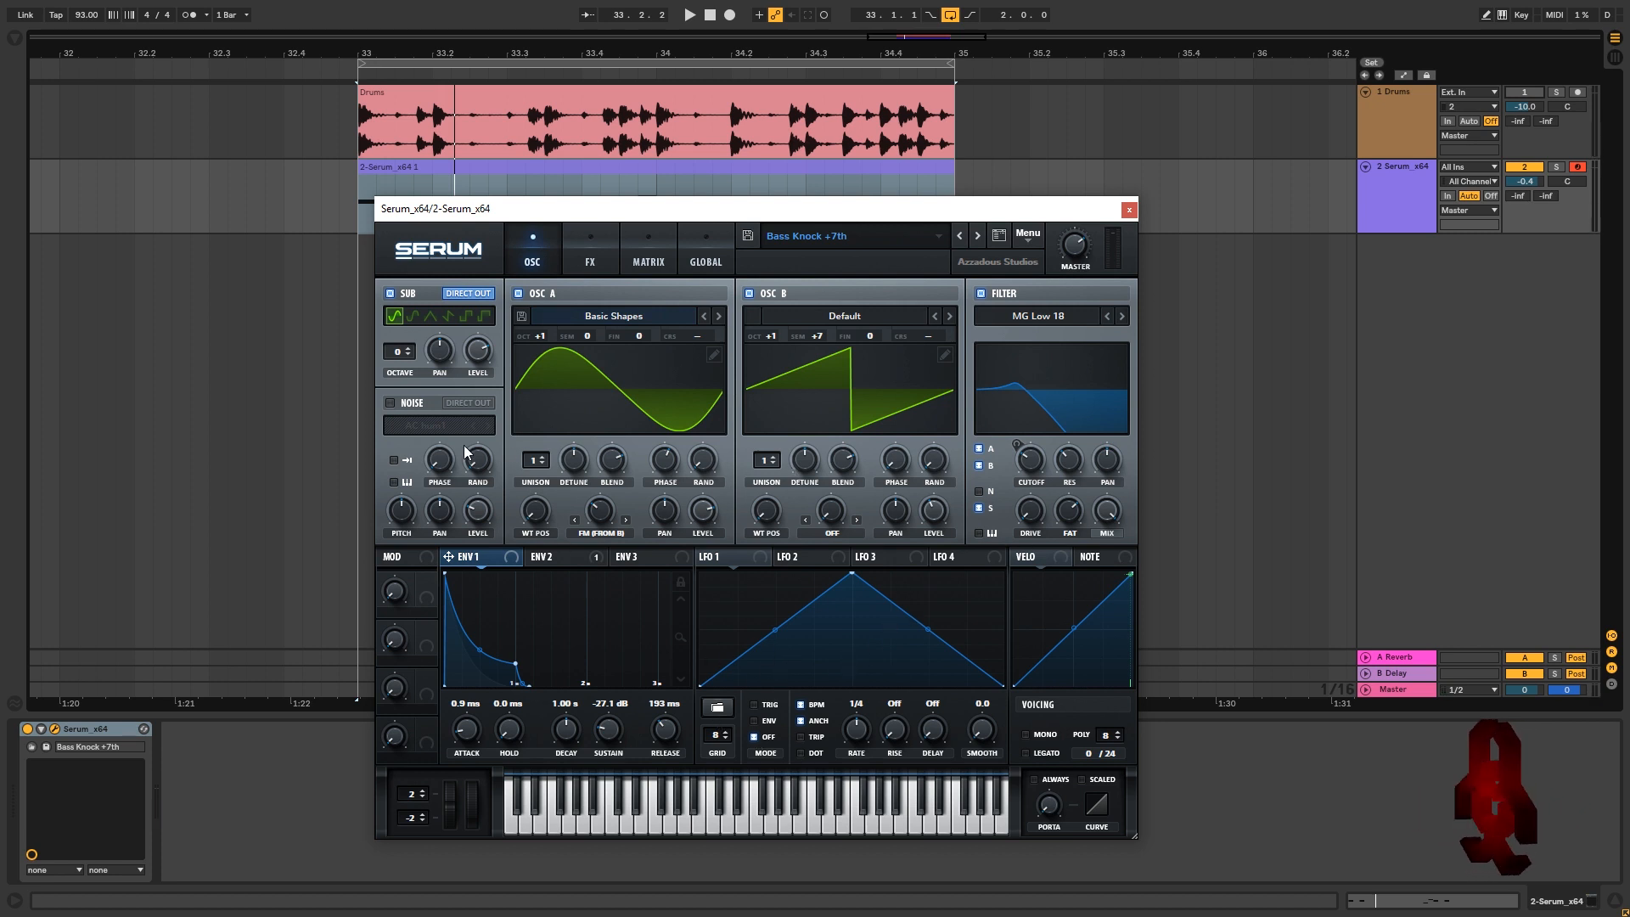
# Bring up Serum's FX page and briefly audition the bass with Hyper/Dimension
pyautogui.click(592, 261)
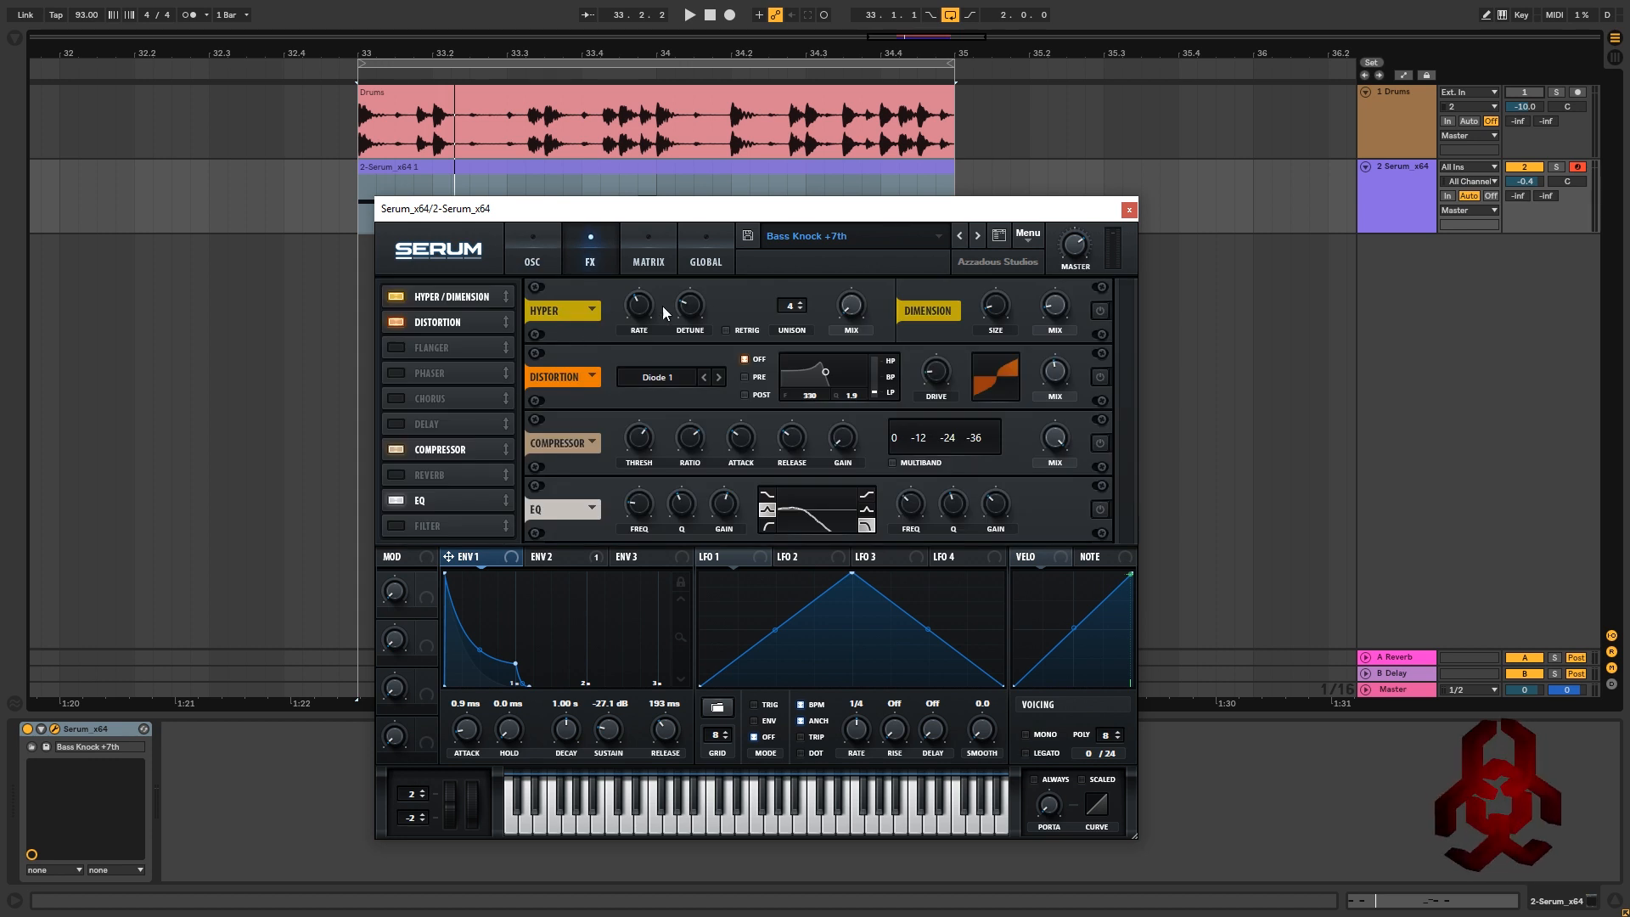
pyautogui.moveTo(849, 304)
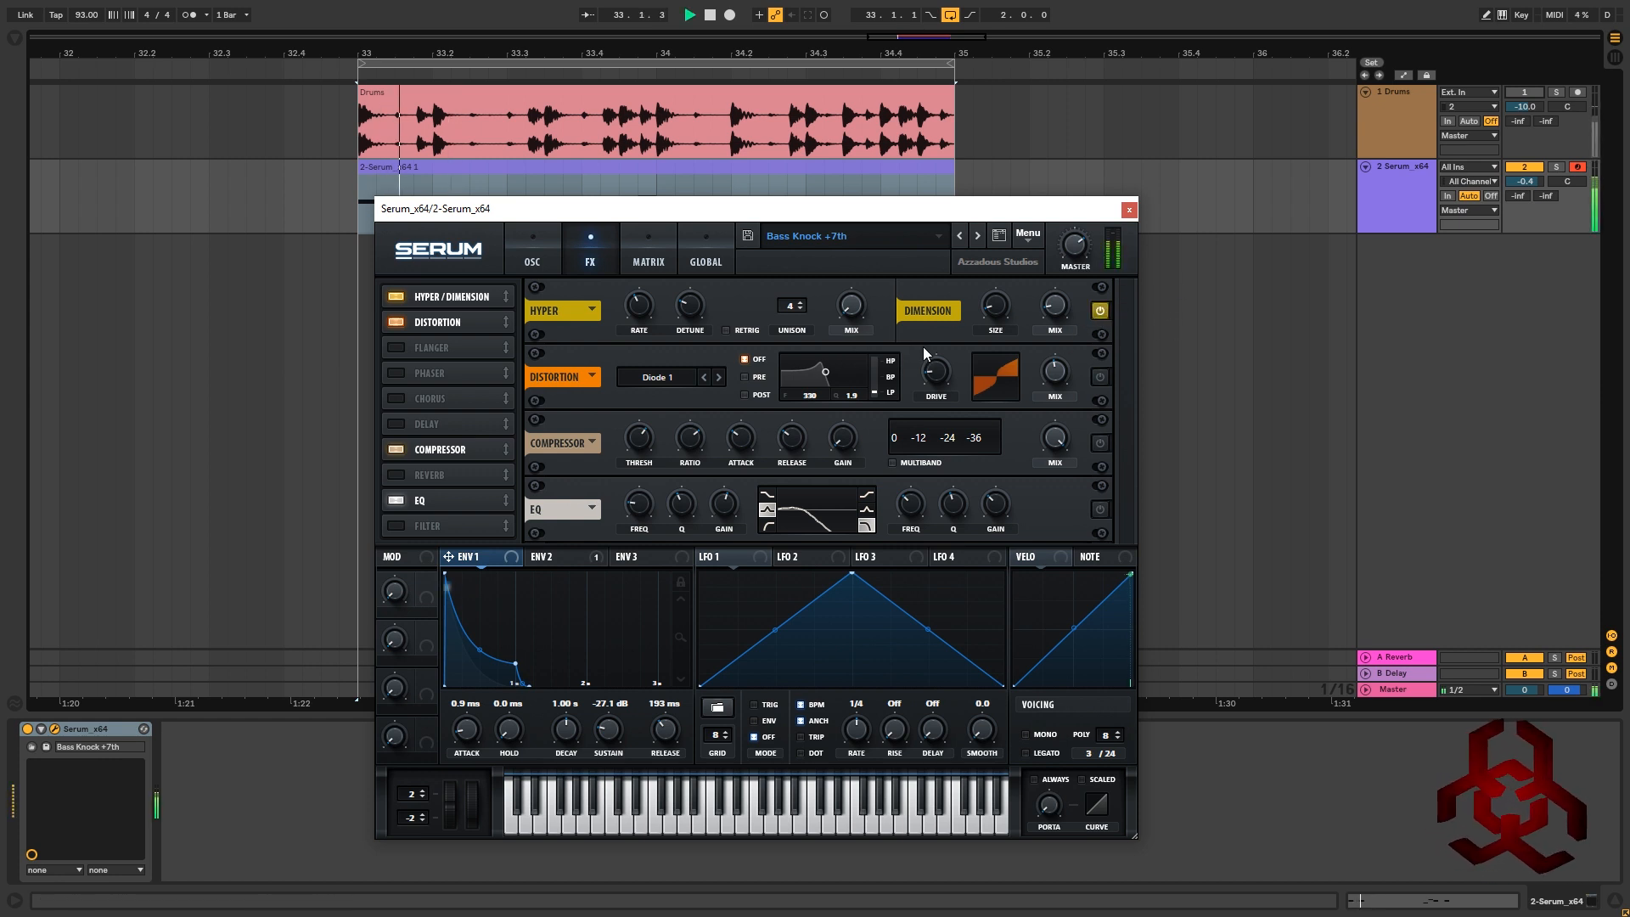
pyautogui.moveTo(1059, 304)
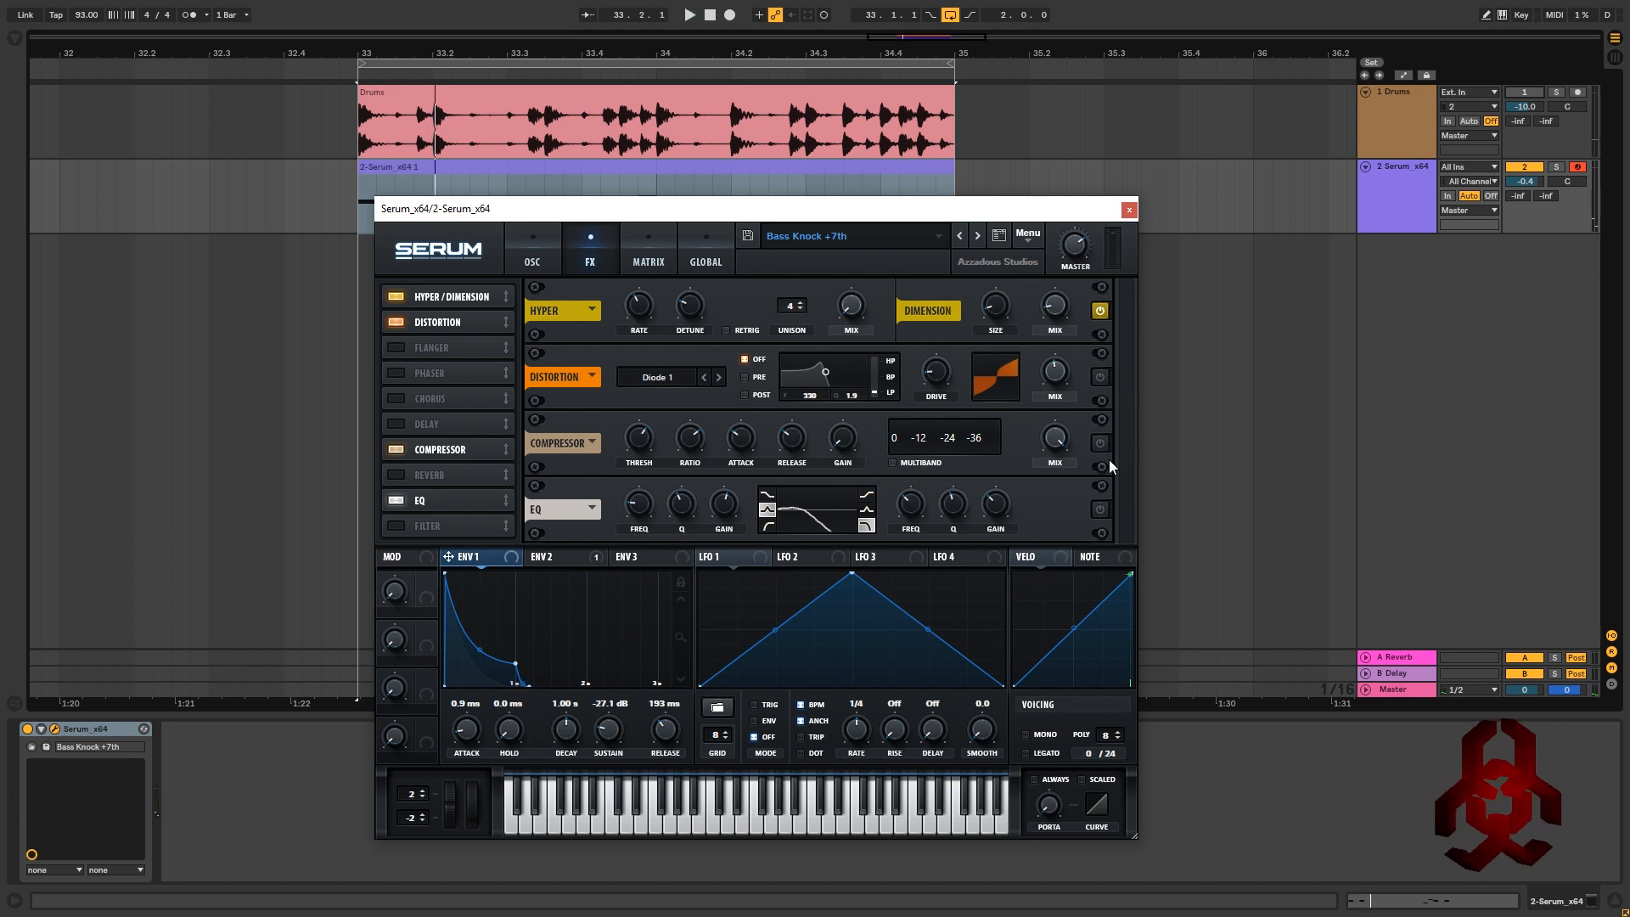
pyautogui.press('space')
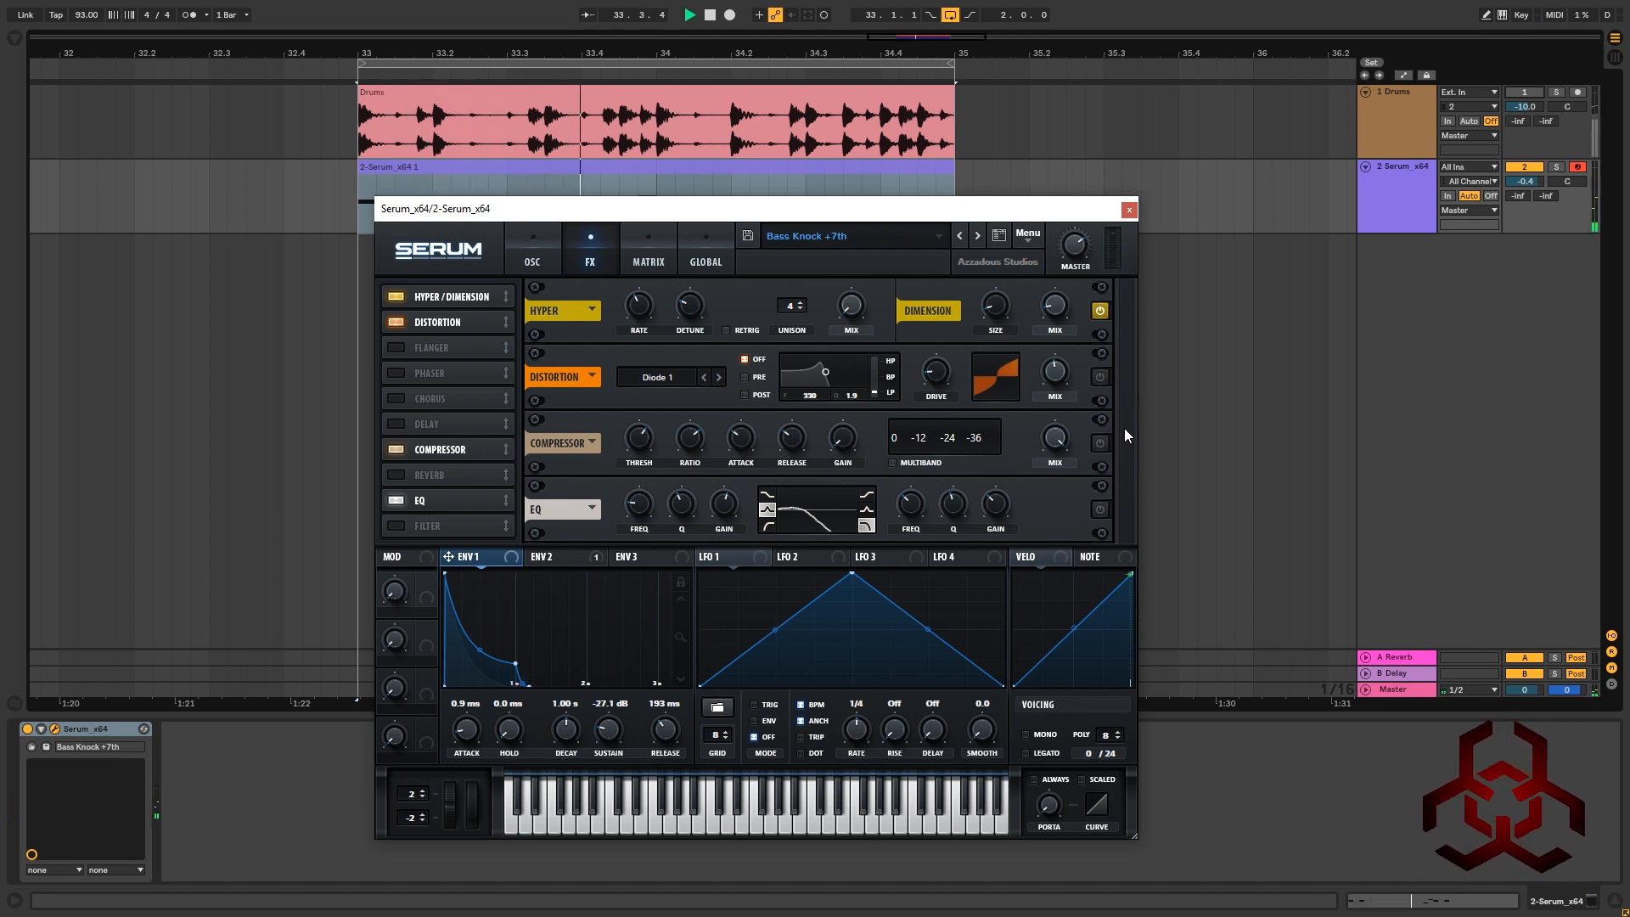
pyautogui.press('space')
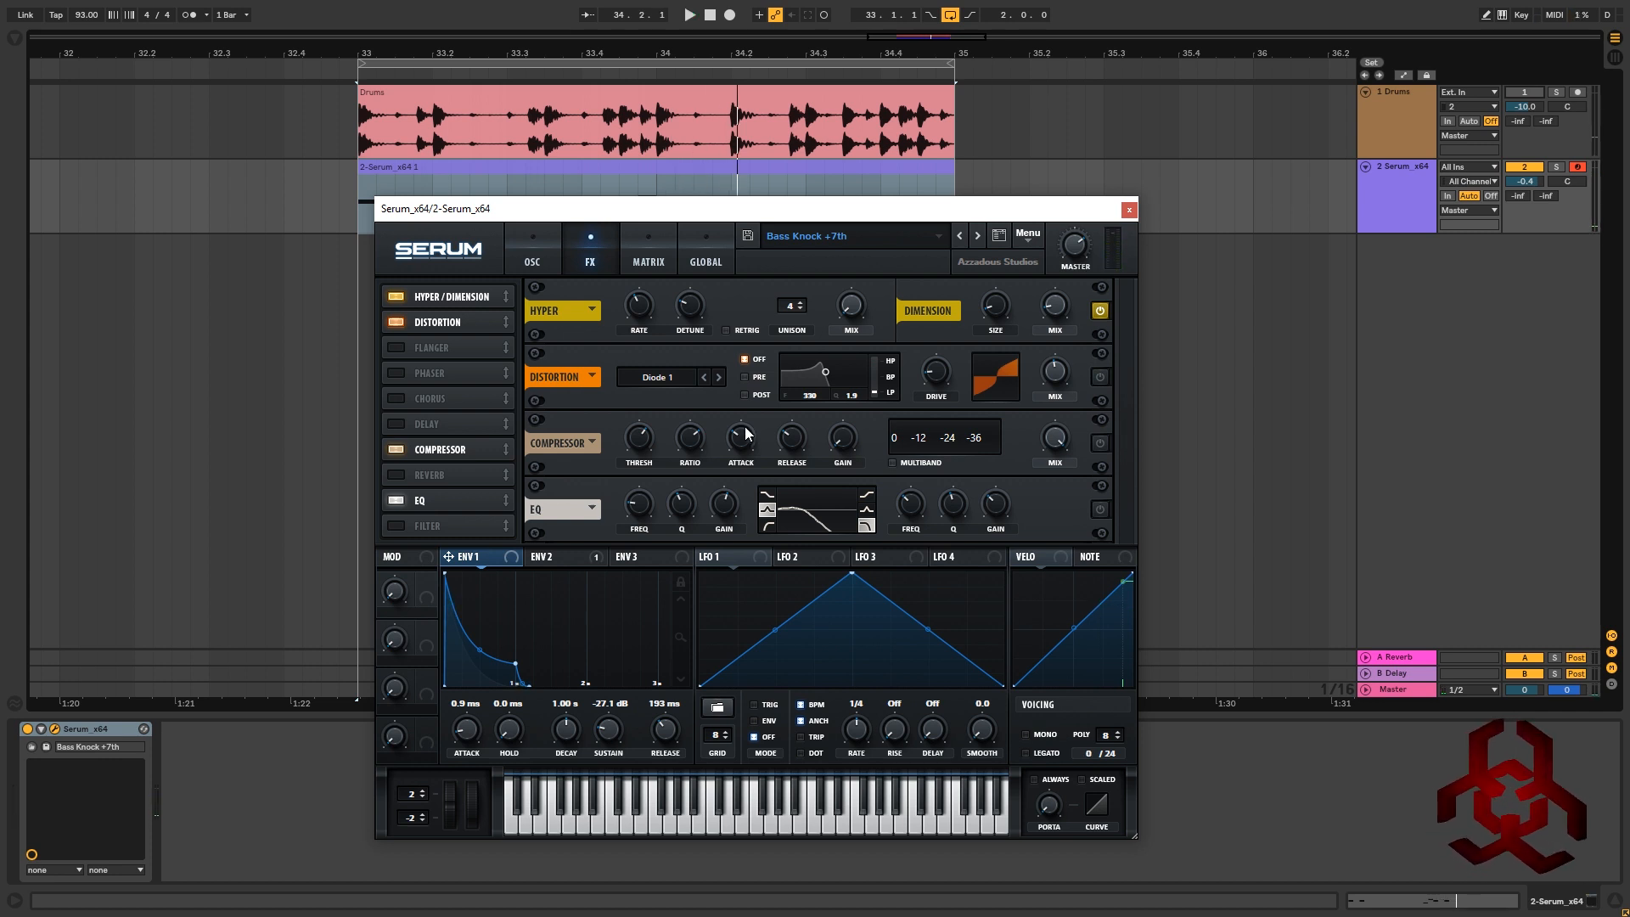
# Keep Diode 1 as the distortion type and play the loop with the effects
pyautogui.click(660, 382)
pyautogui.click(677, 459)
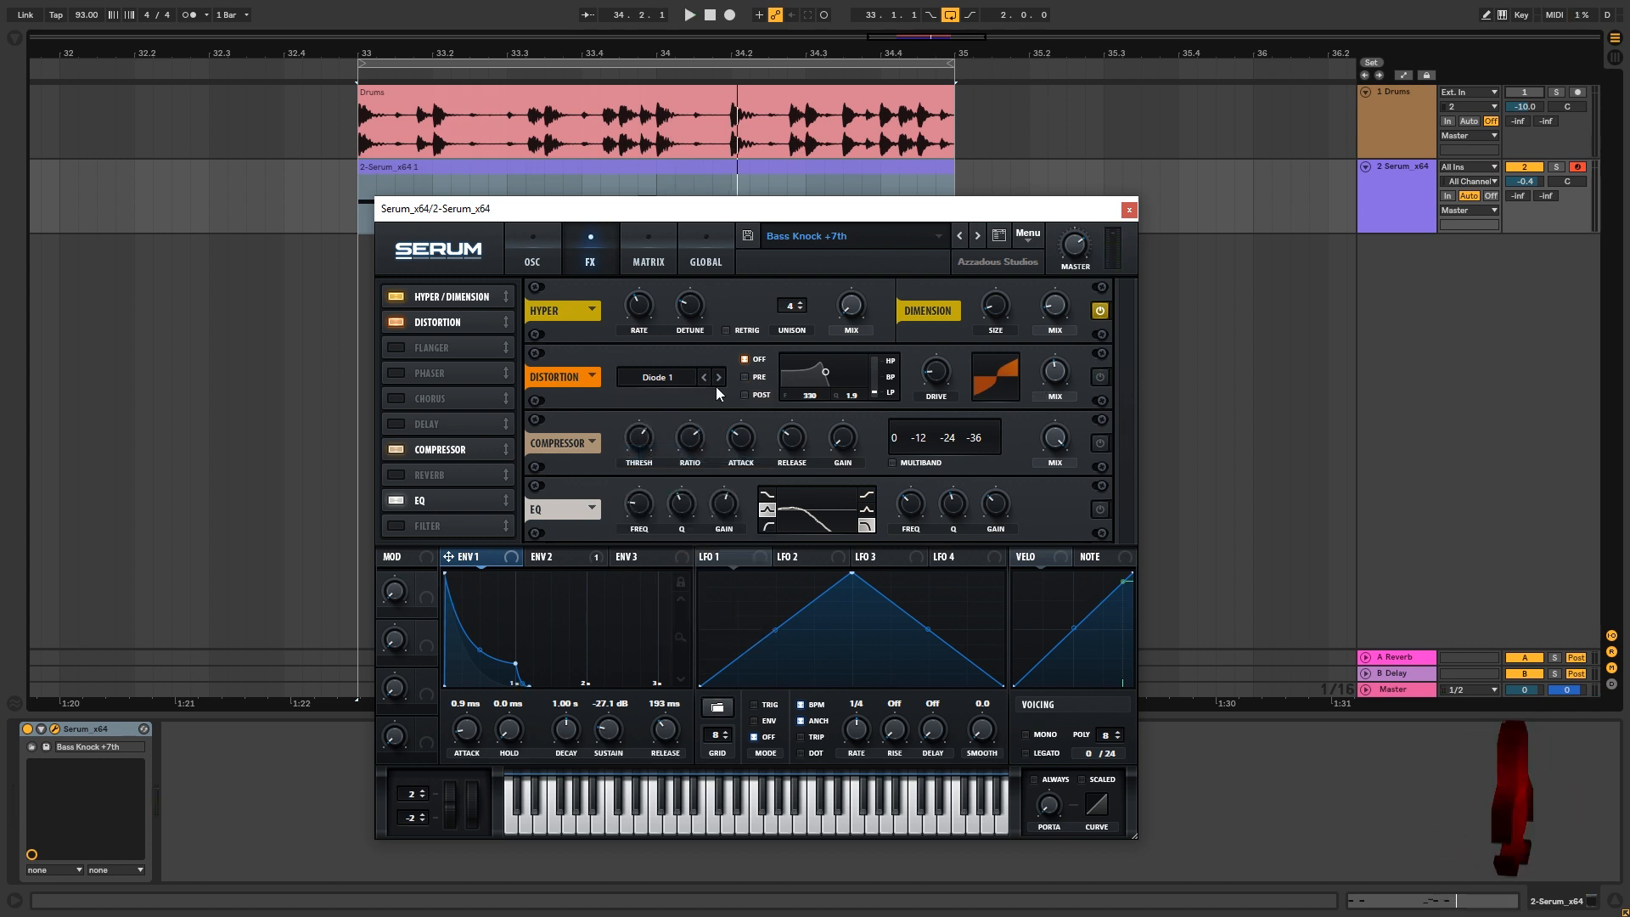
pyautogui.moveTo(944, 374)
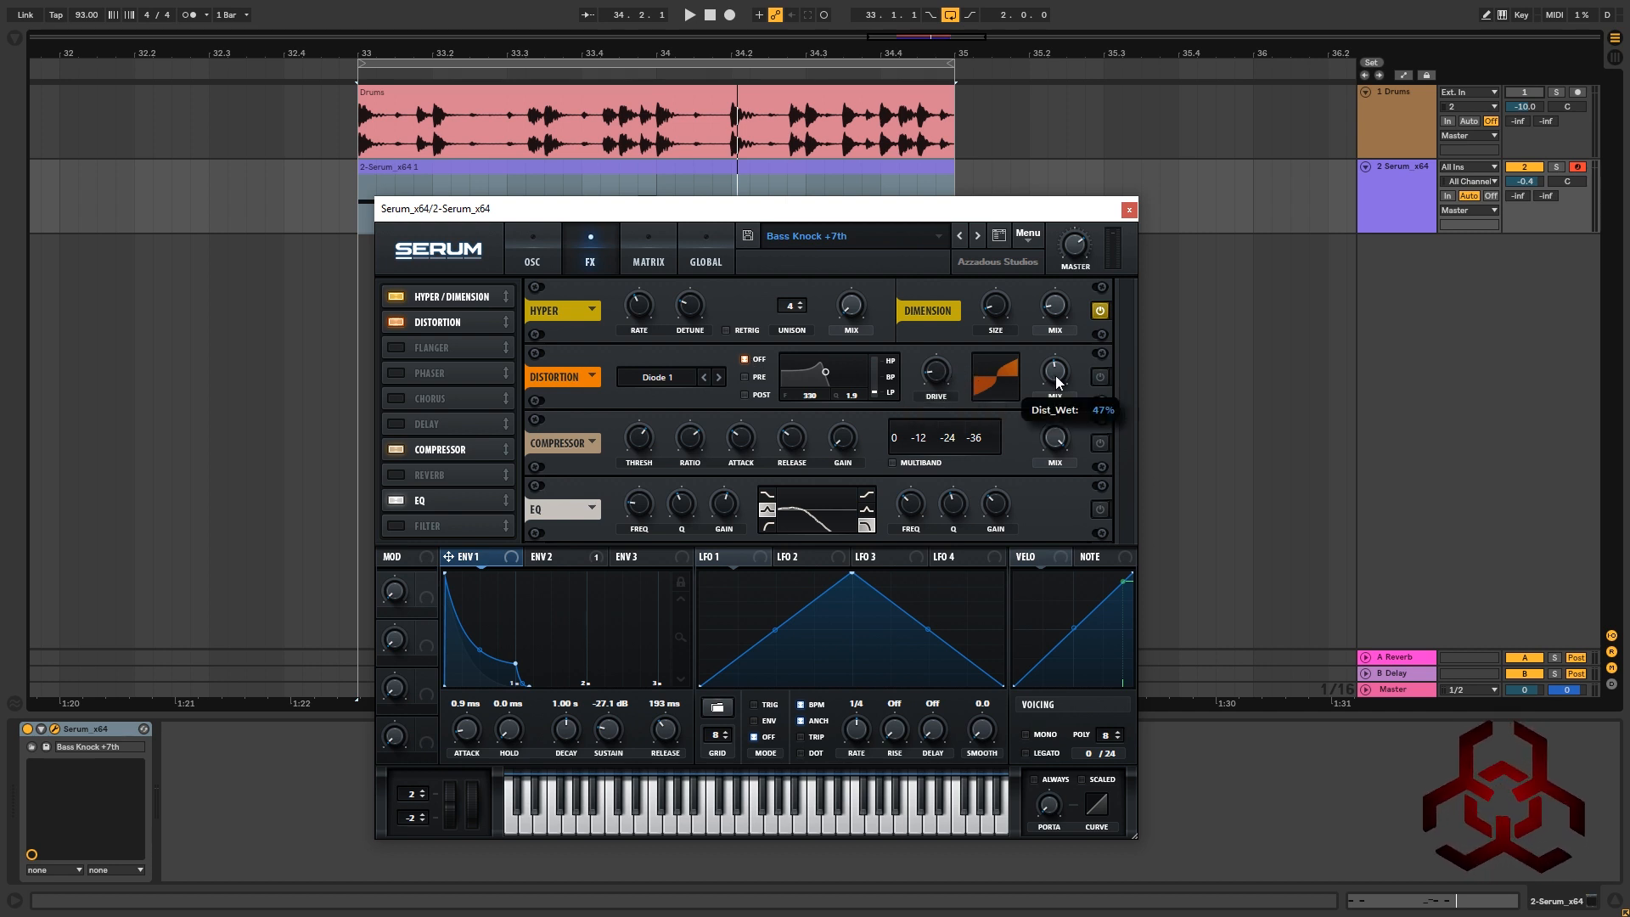
pyautogui.press('space')
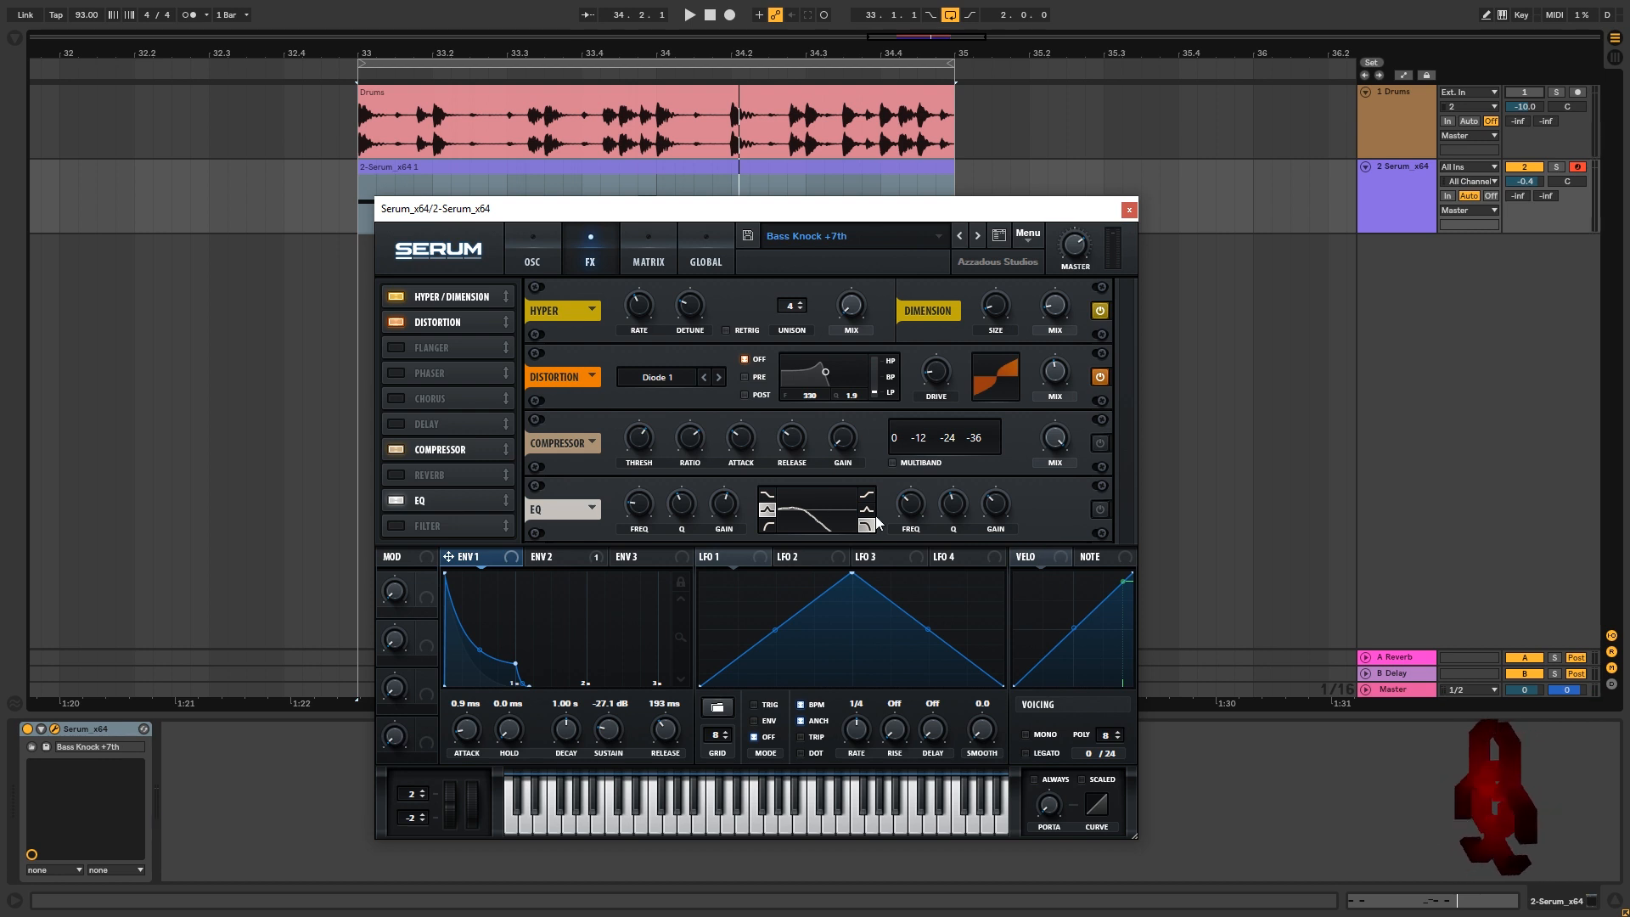
# Turn on the Compressor alongside the EQ and play the bass to hear the compression
pyautogui.click(1099, 441)
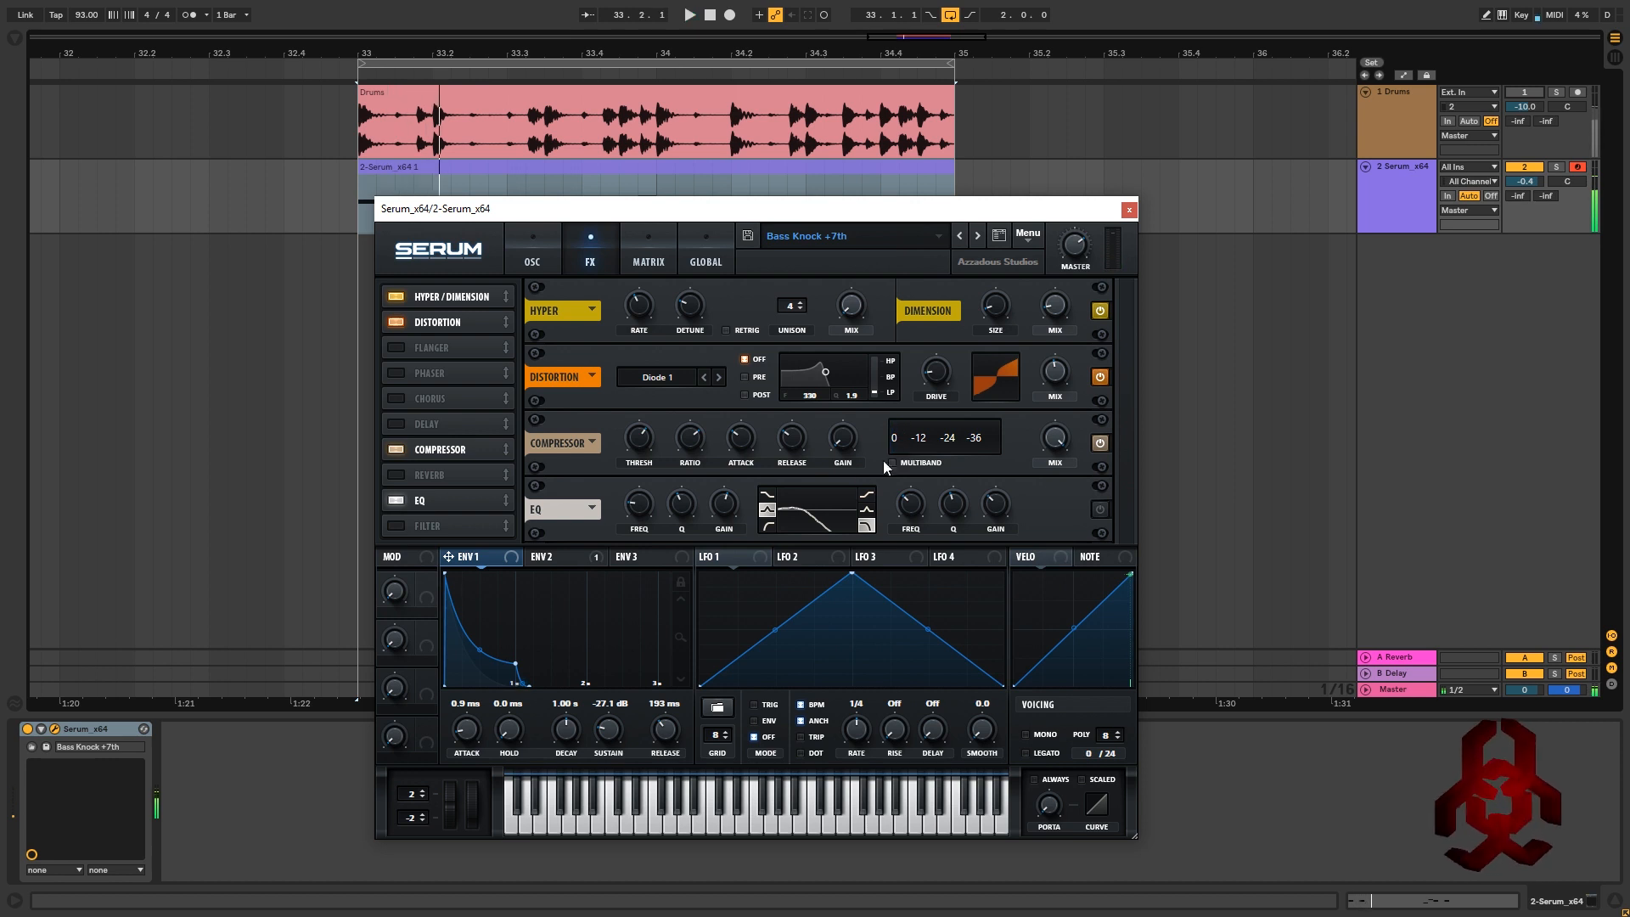
pyautogui.moveTo(635, 437)
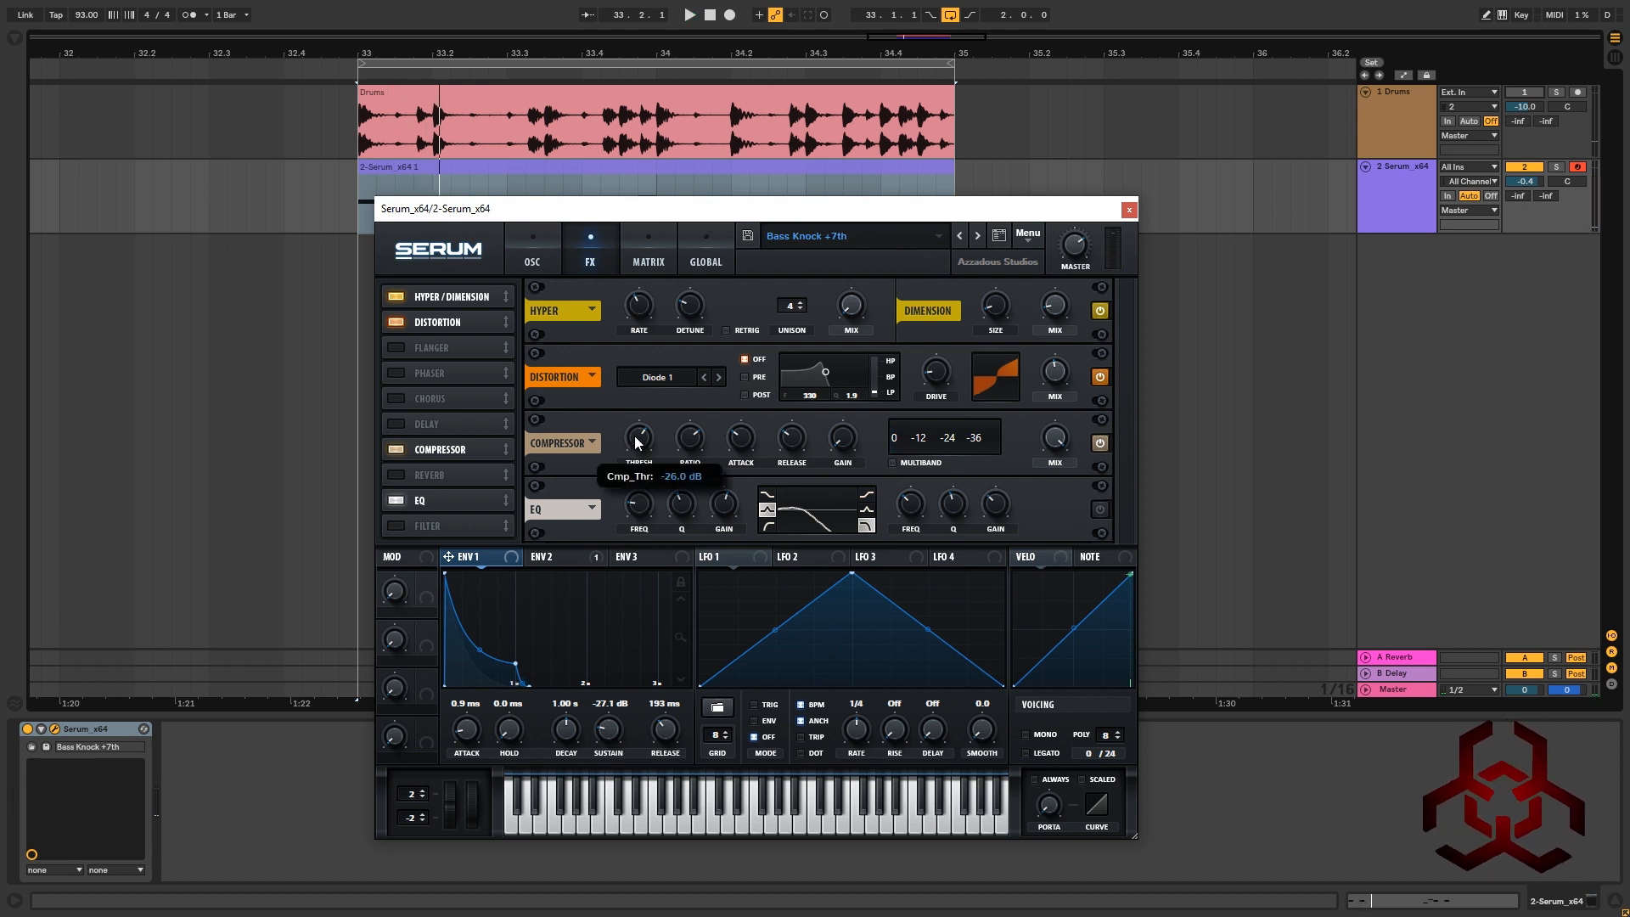
pyautogui.moveTo(698, 445)
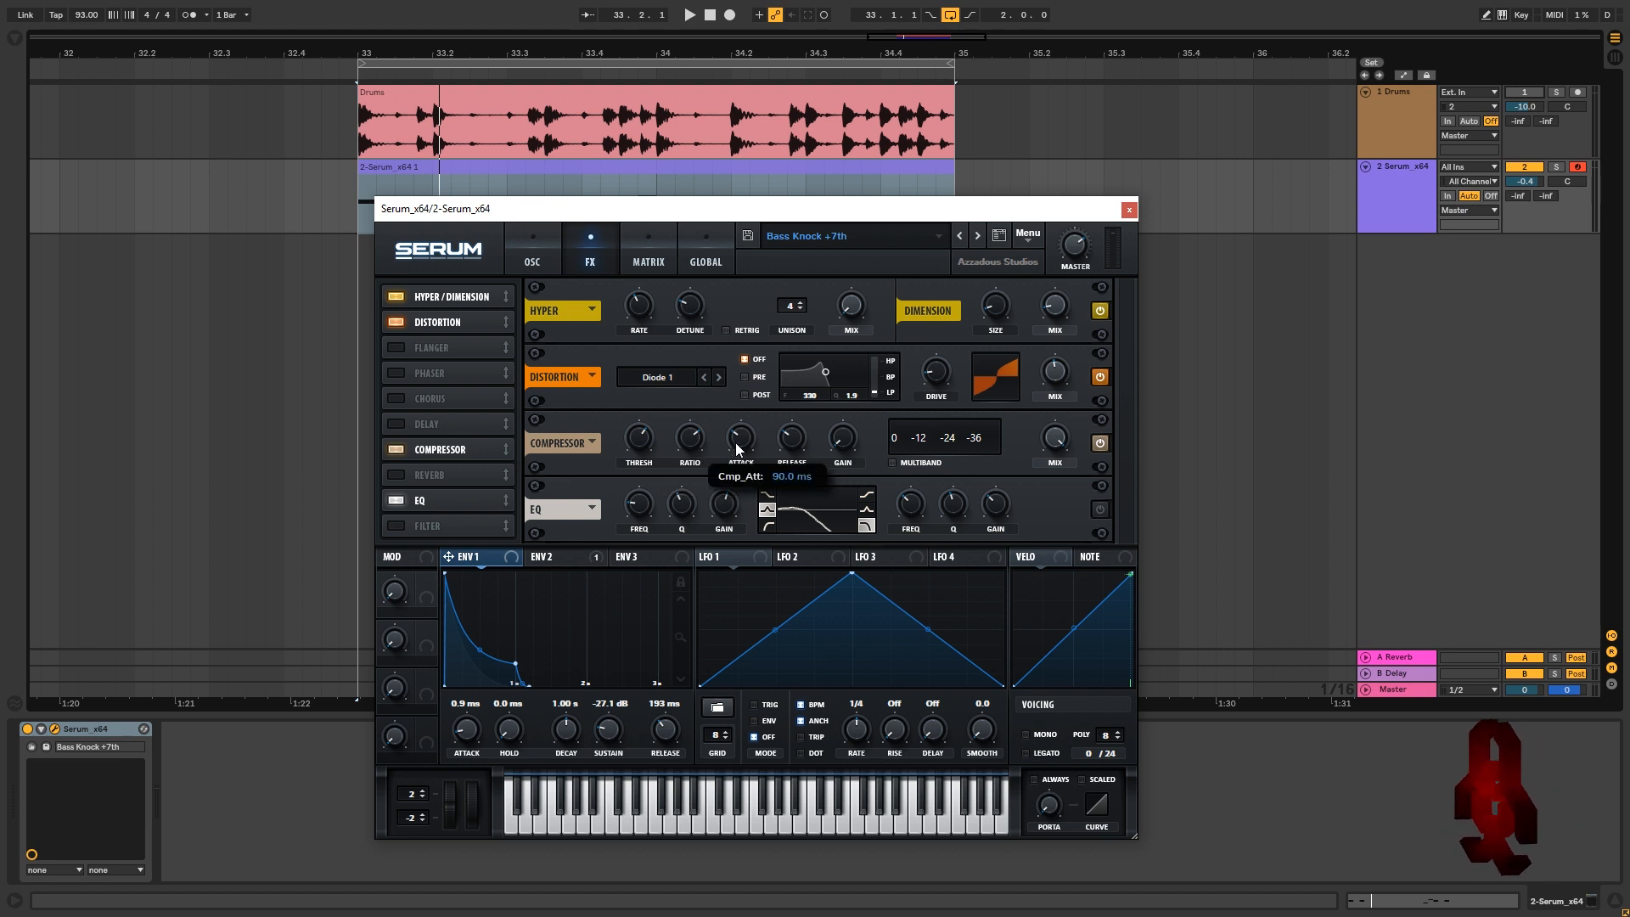
pyautogui.moveTo(793, 441)
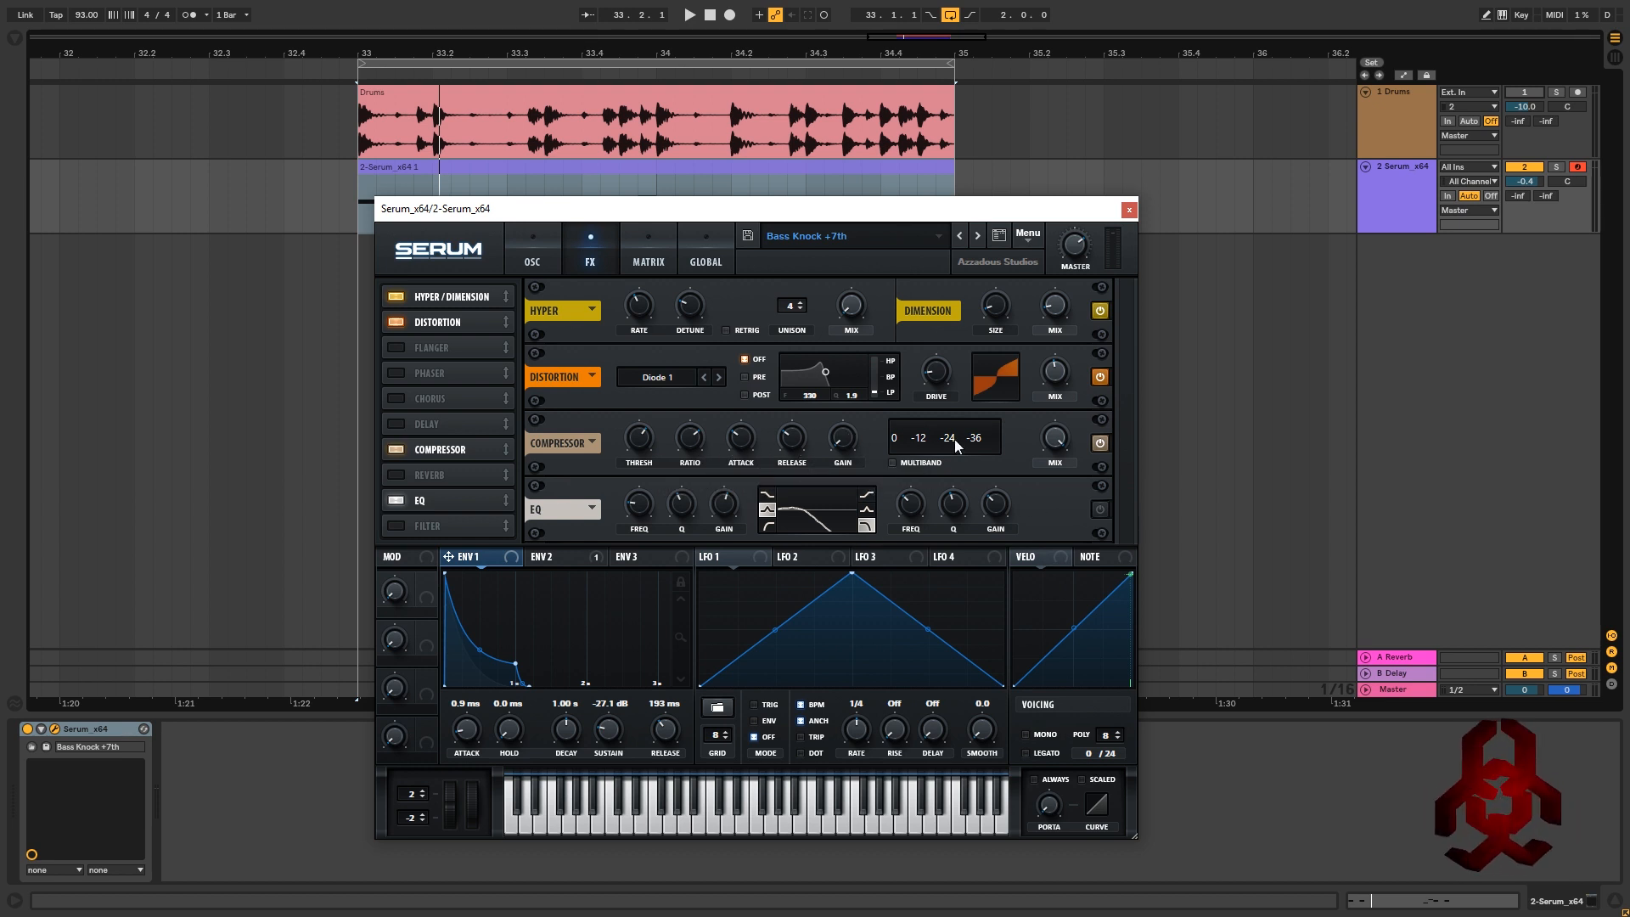
pyautogui.press('space')
pyautogui.moveTo(912, 508)
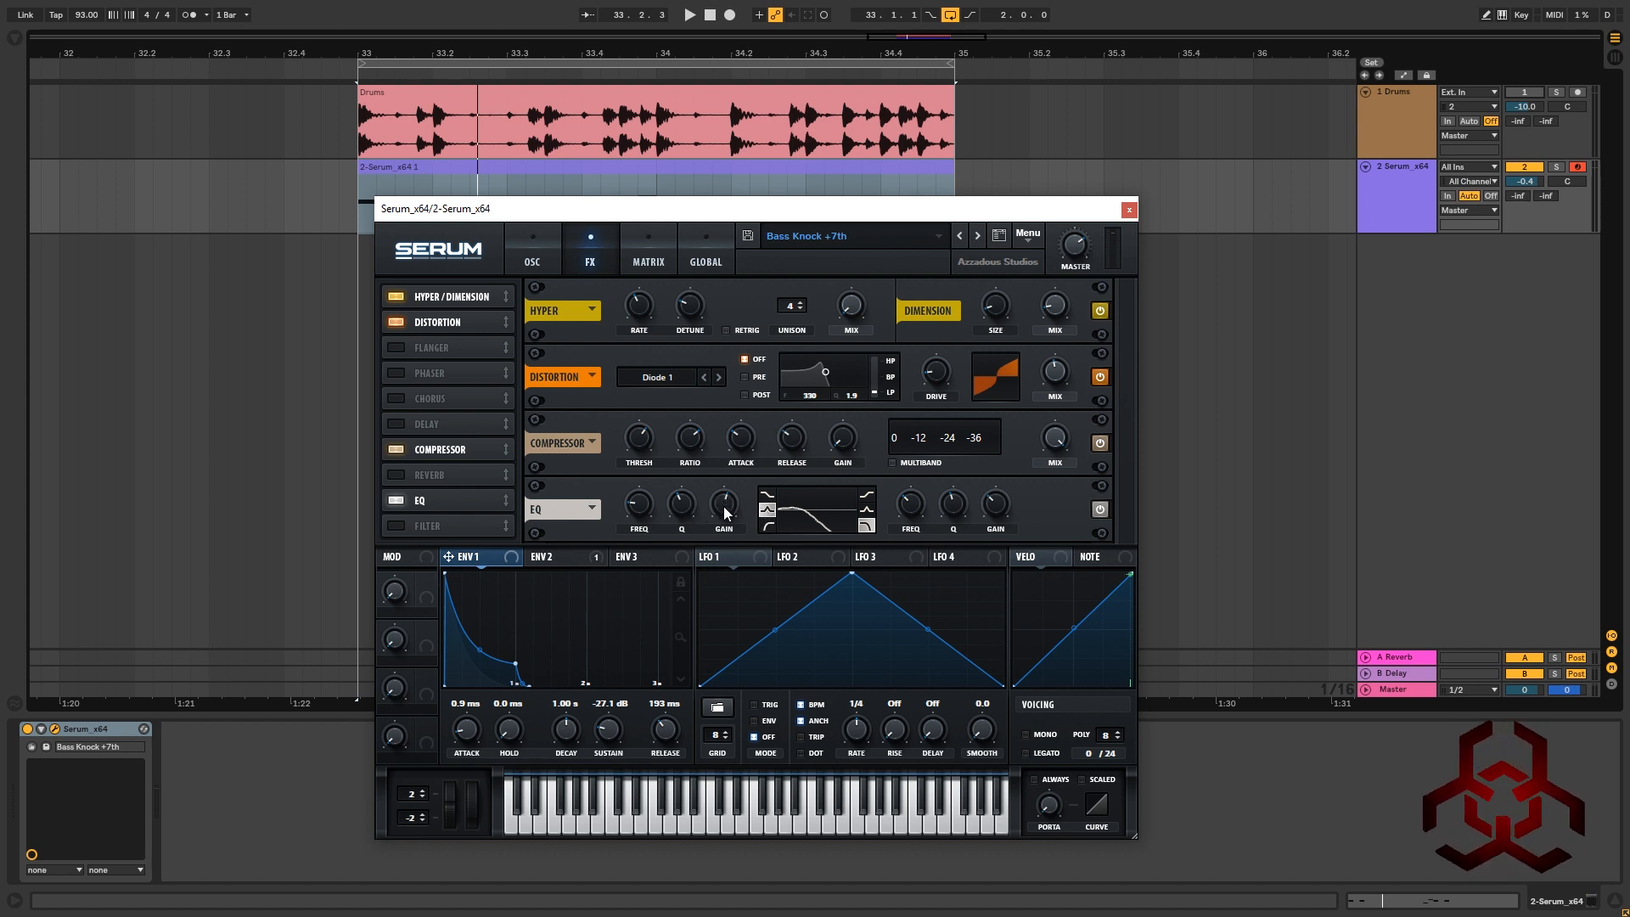
# Check the EQ knob settings and play the loop to hear the EQ'd bass
pyautogui.moveTo(726, 512)
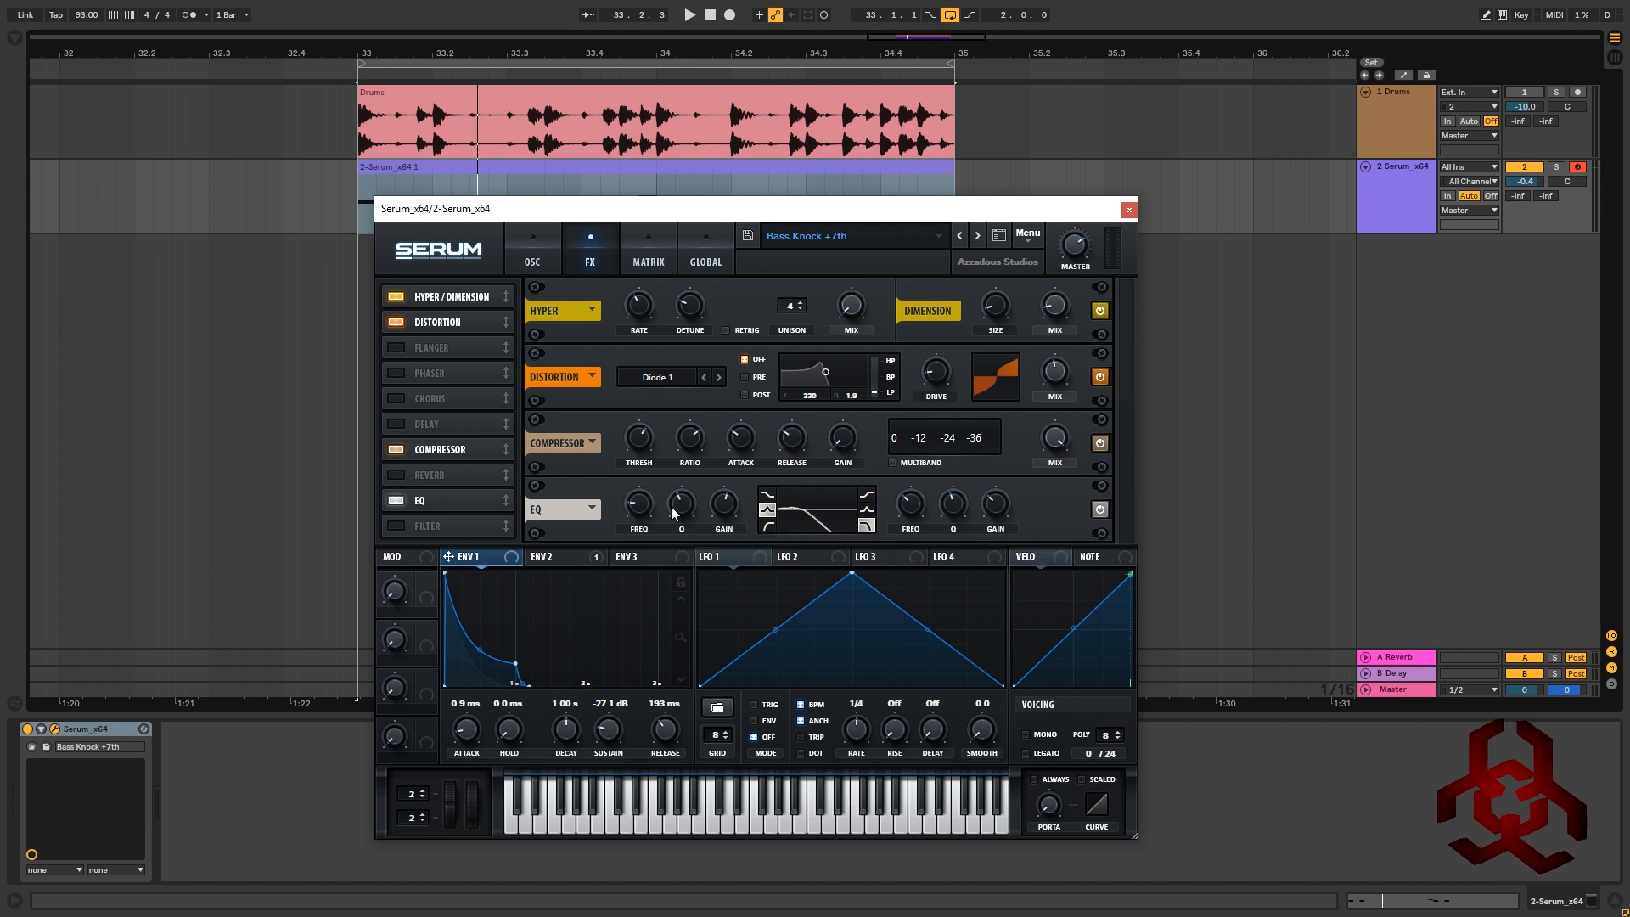
pyautogui.moveTo(671, 510)
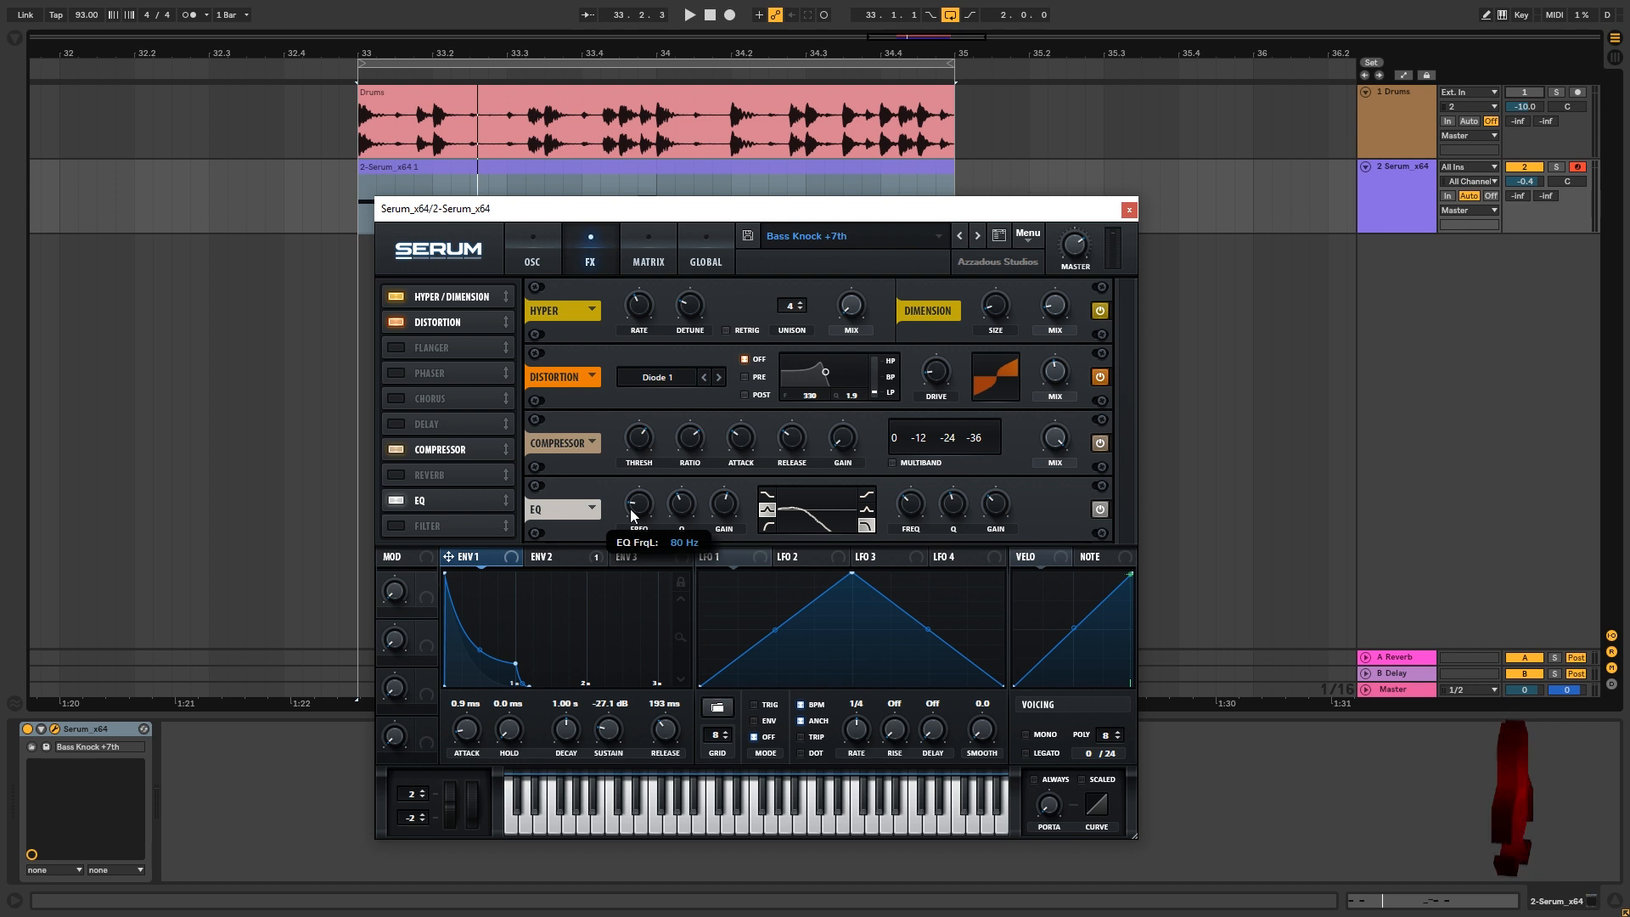
pyautogui.press('space')
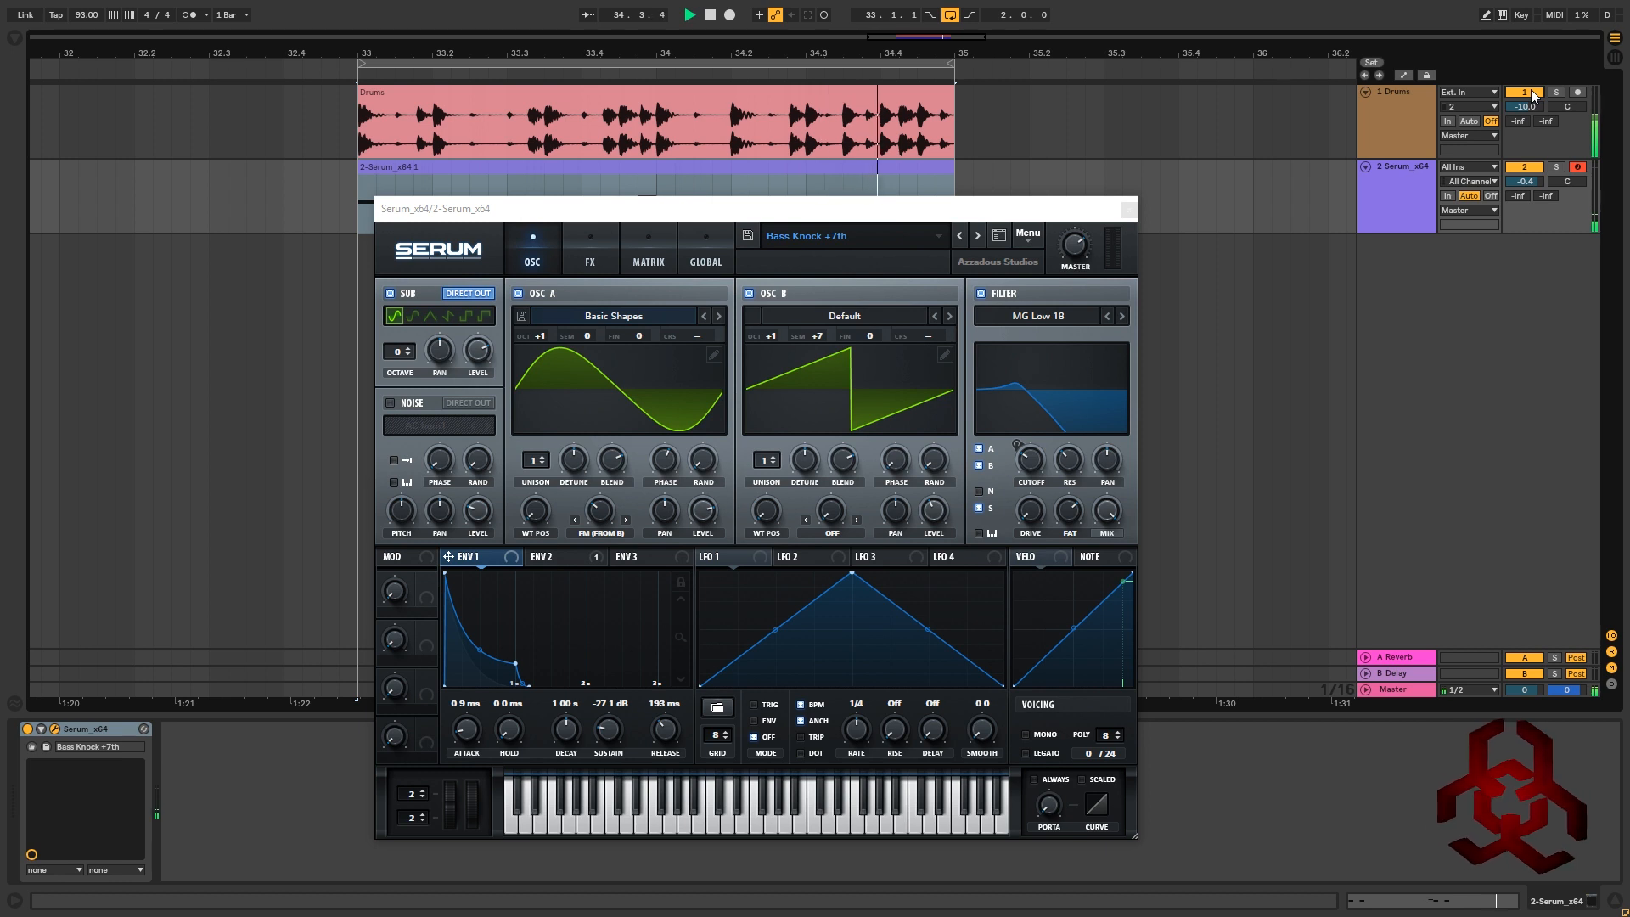
pyautogui.click(1530, 91)
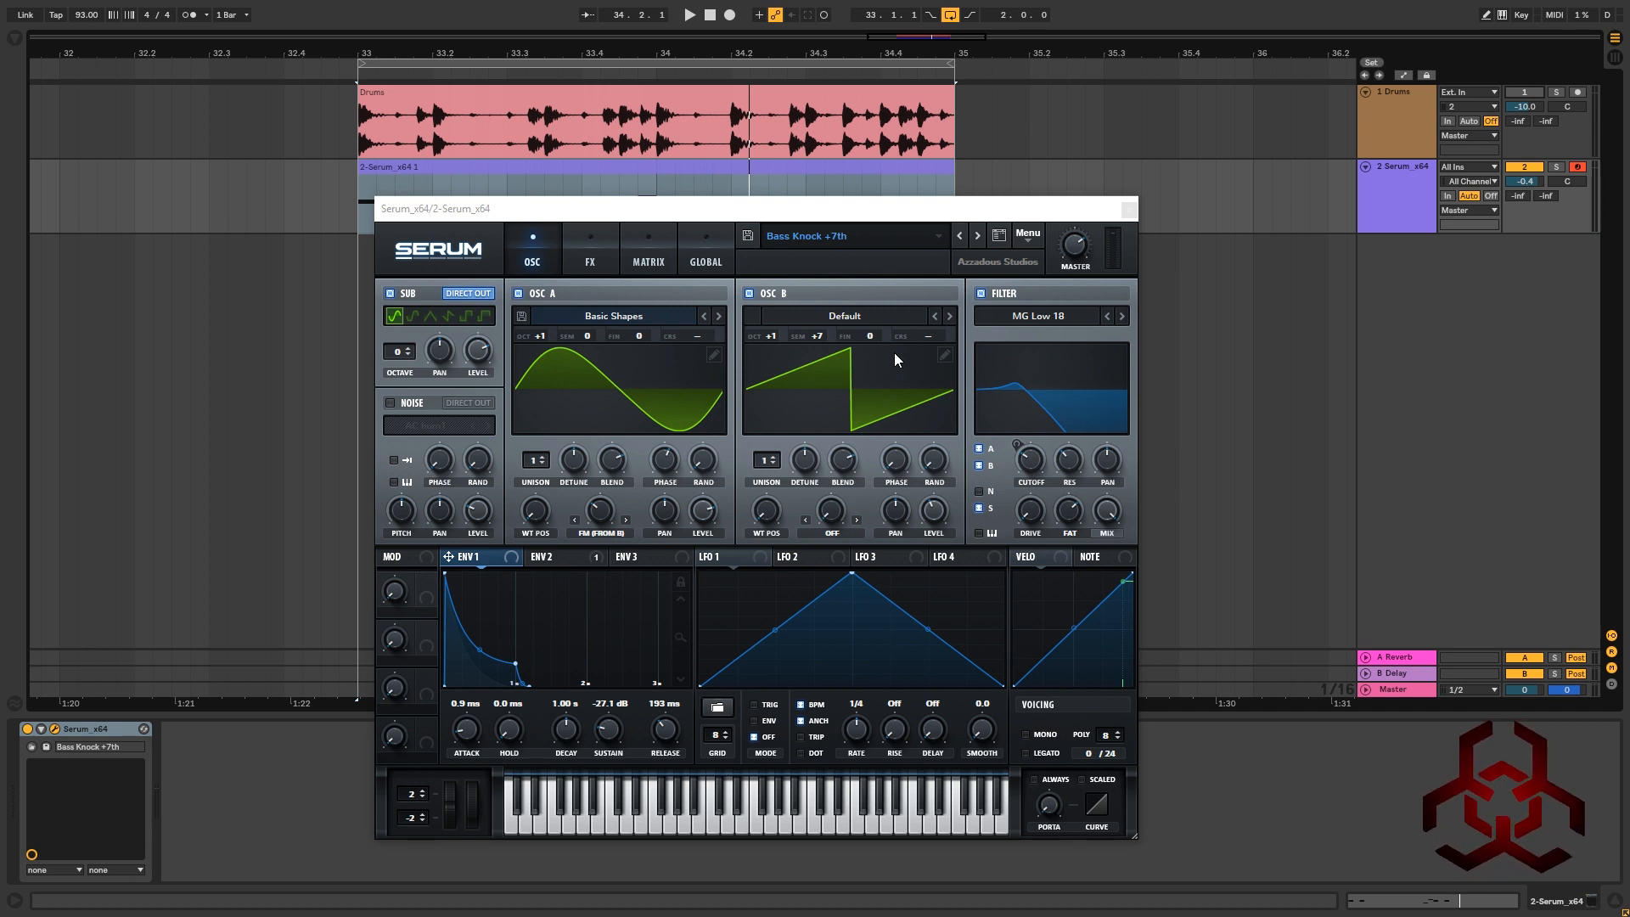
pyautogui.press('F1')
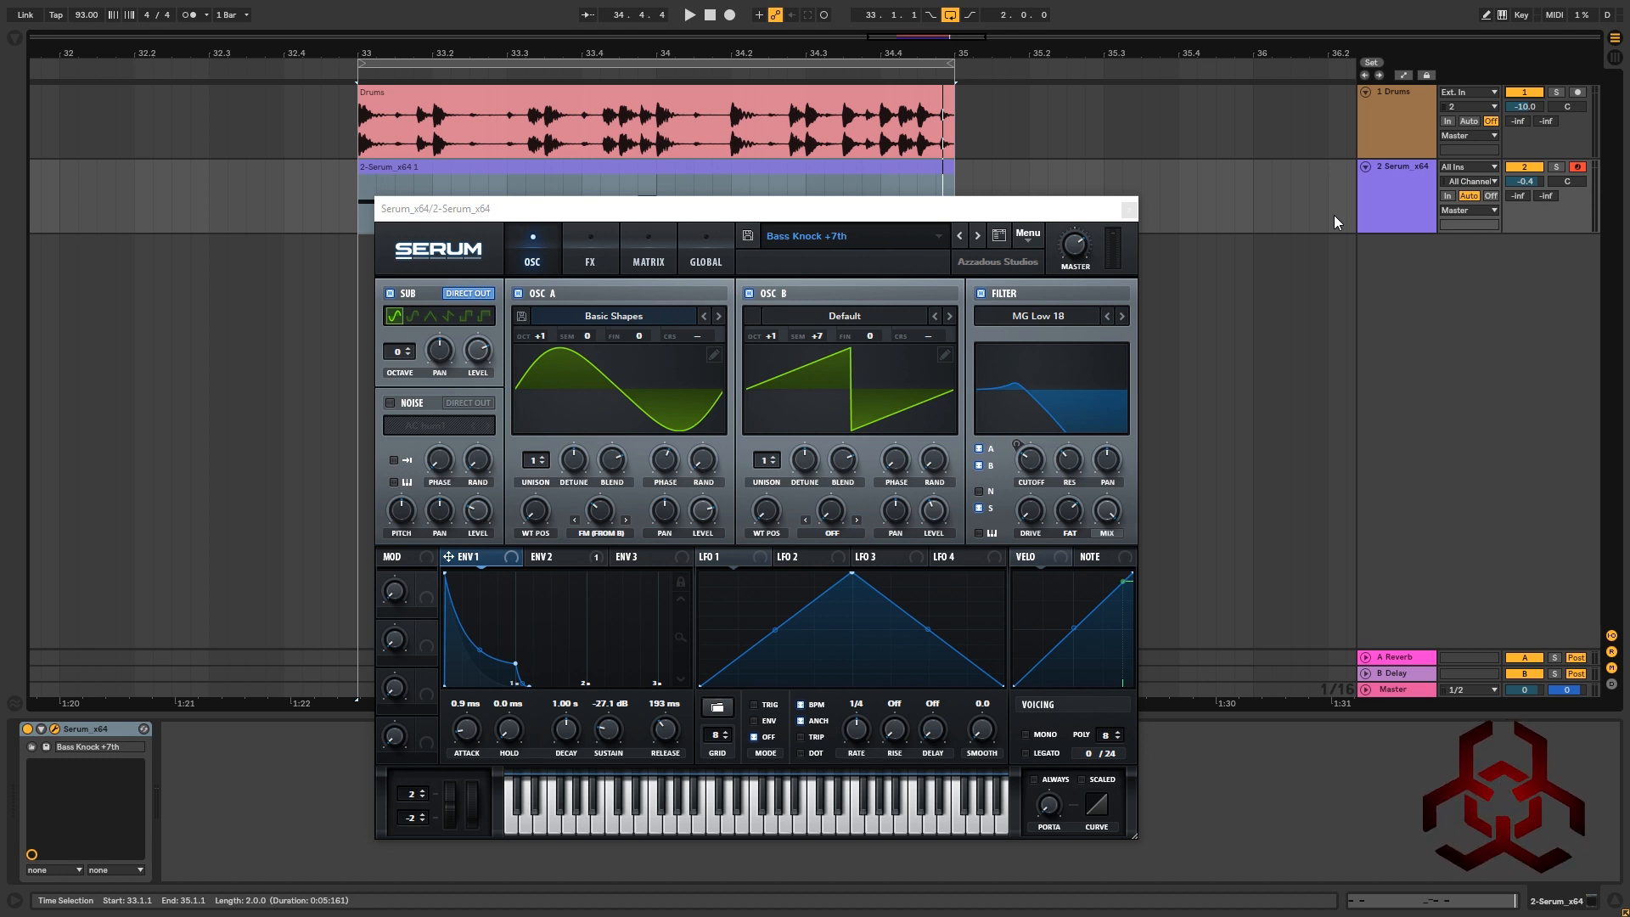
pyautogui.press('space')
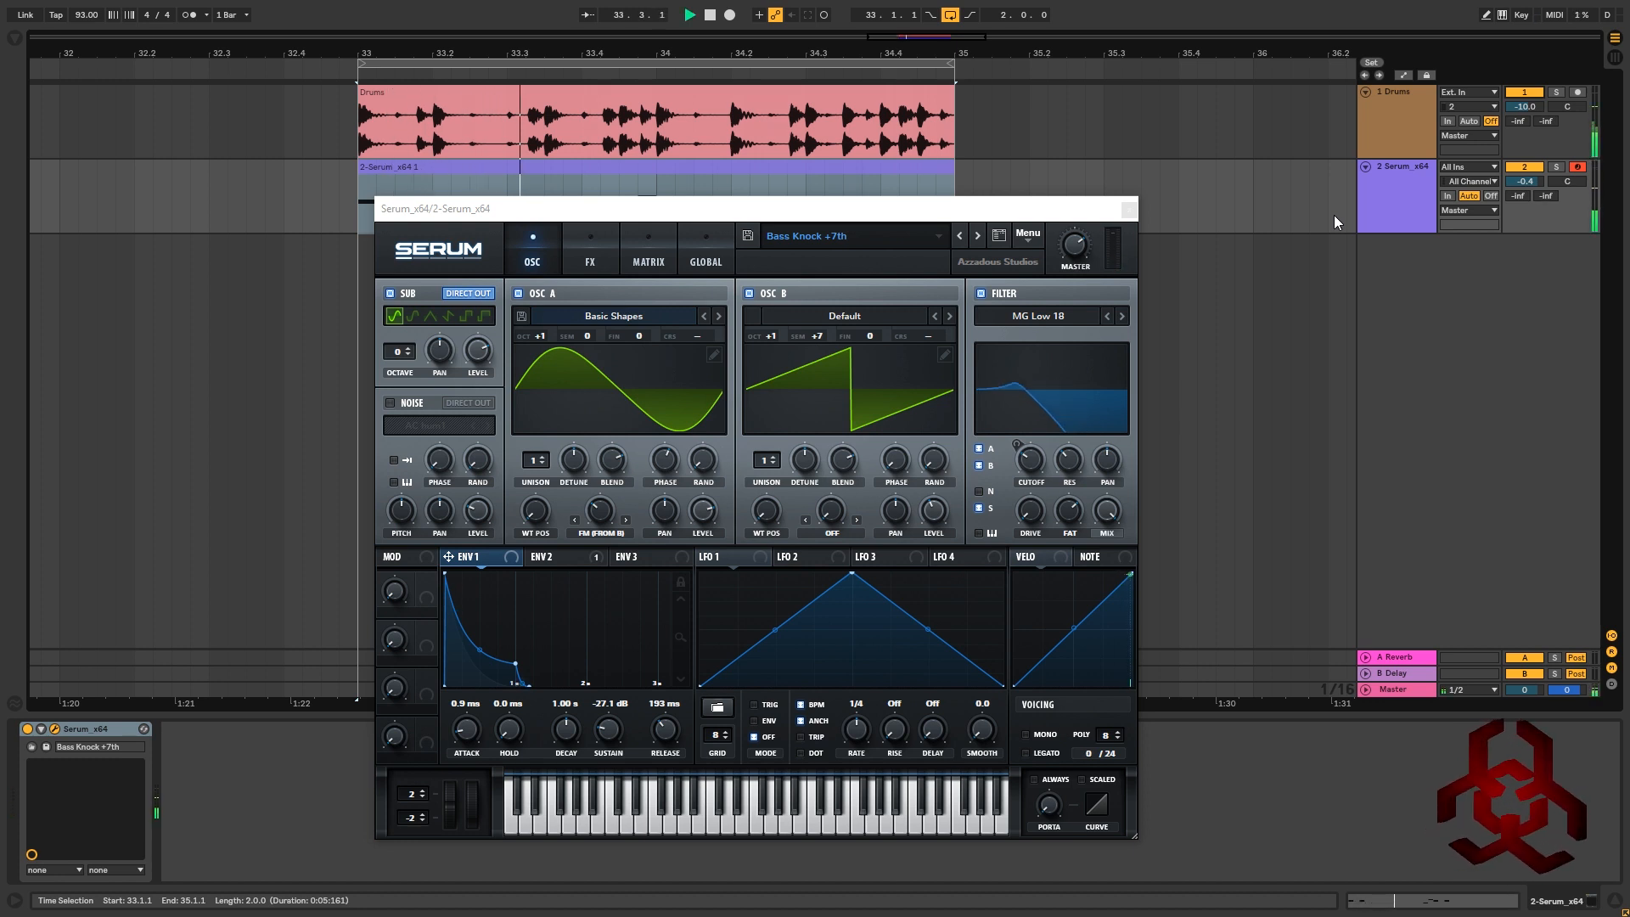